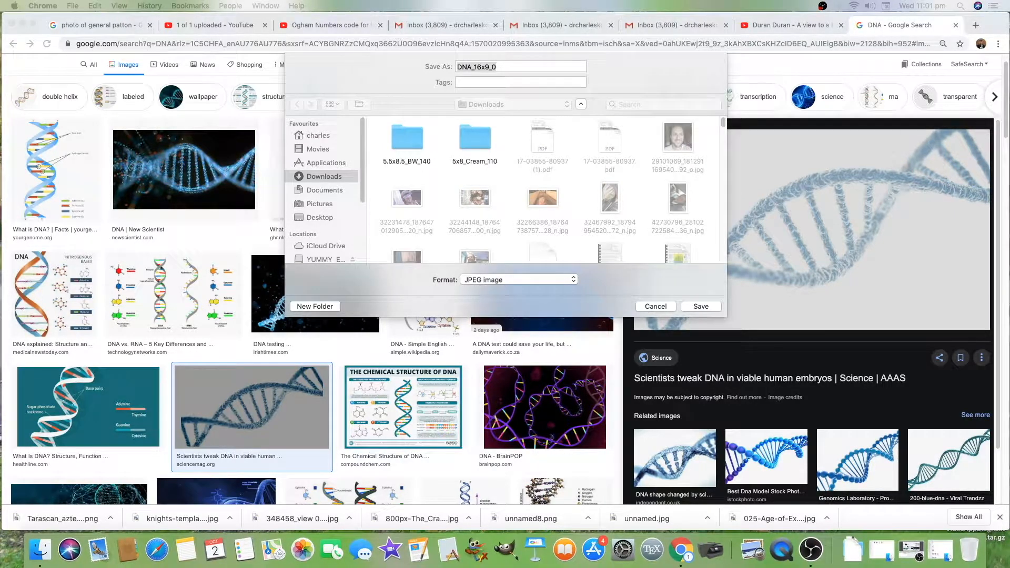
Step: Save the DNA image from the search results to Downloads as DNA_16x9_0 in JPEG format
{"action": "left_click_drag", "start_coordinate": [1009, 274], "coordinate": [622, 212]}
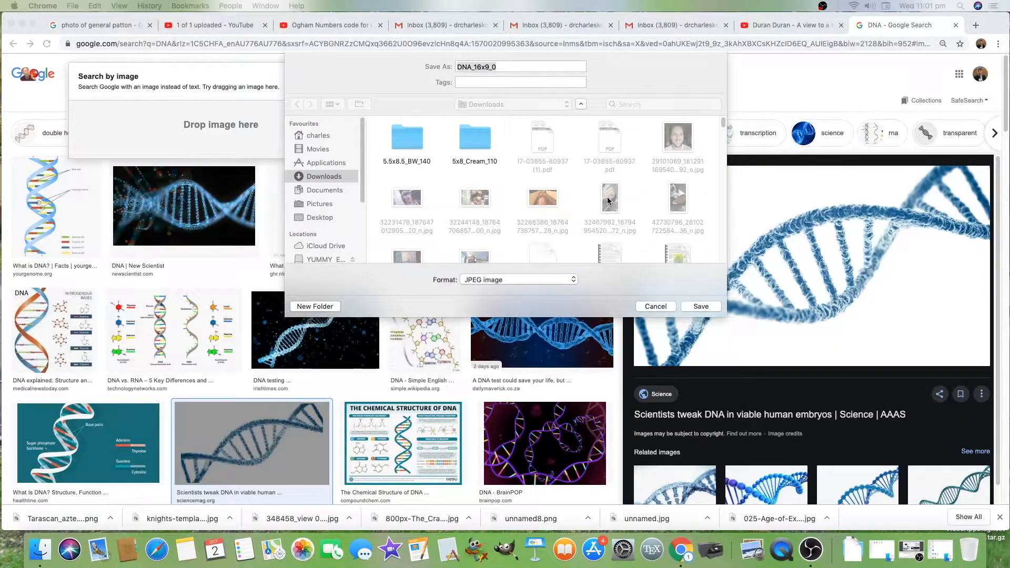
{"action": "left_click", "coordinate": [701, 306]}
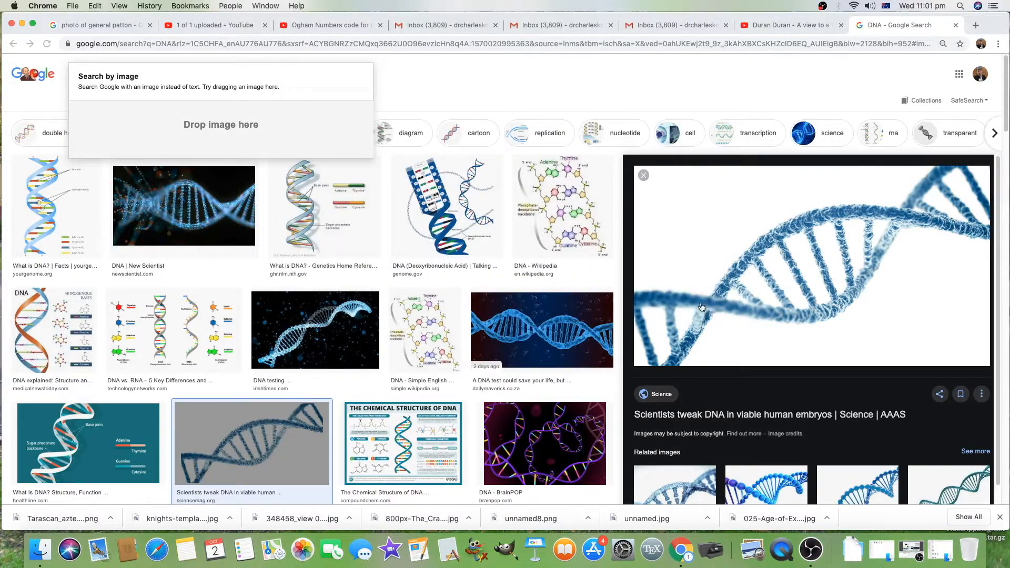
Step: Switch to GIMP
{"action": "scroll", "coordinate": [718, 303], "scroll_direction": "down", "scroll_amount": 1}
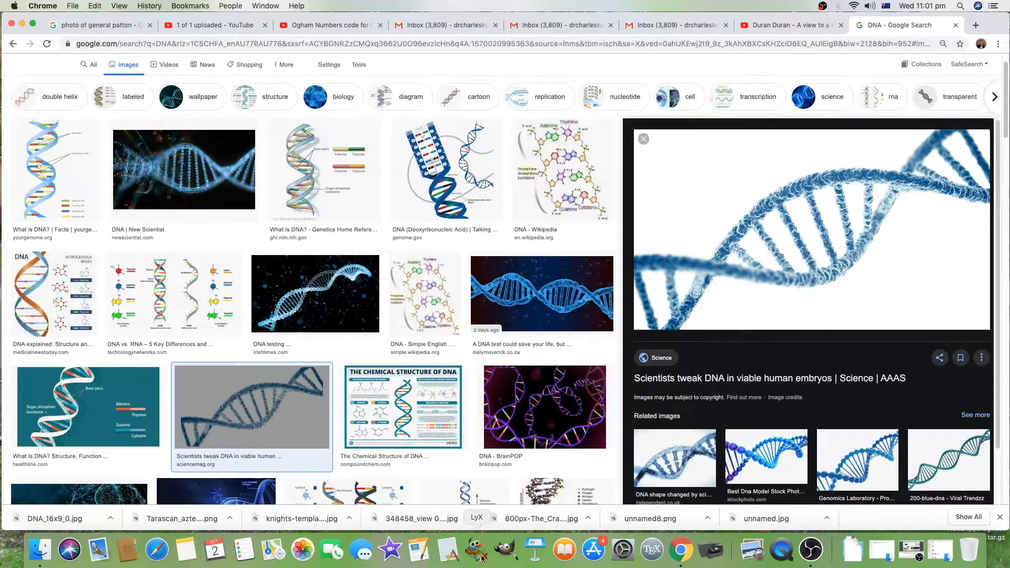
{"action": "left_click", "coordinate": [509, 555]}
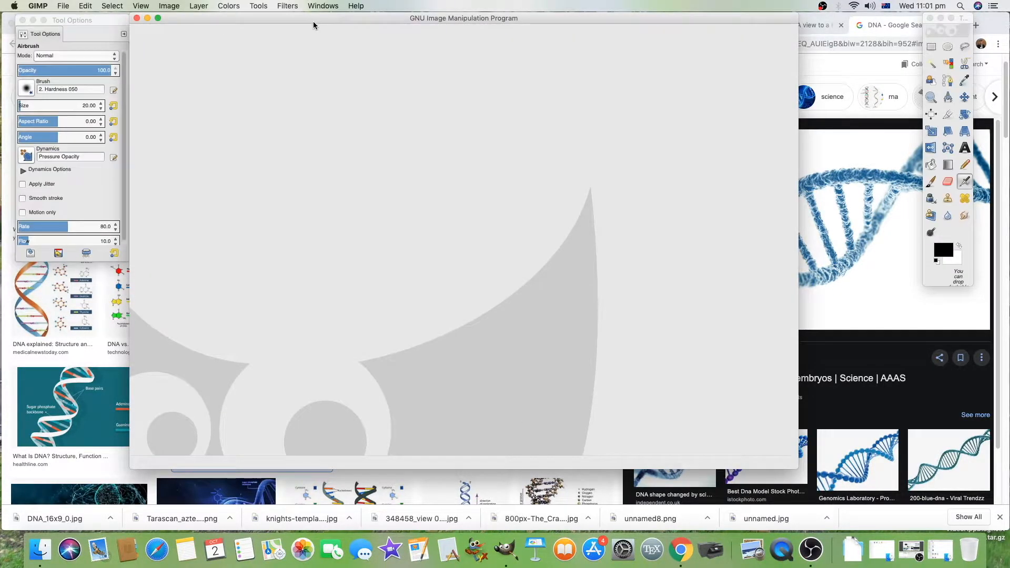
{"action": "left_click", "coordinate": [60, 5]}
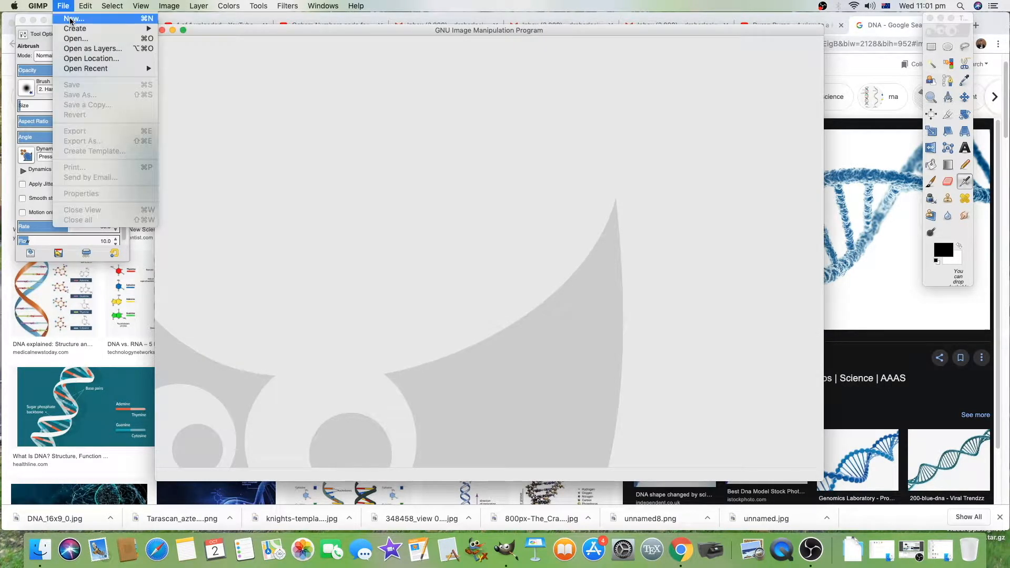
{"action": "mouse_move", "coordinate": [97, 66]}
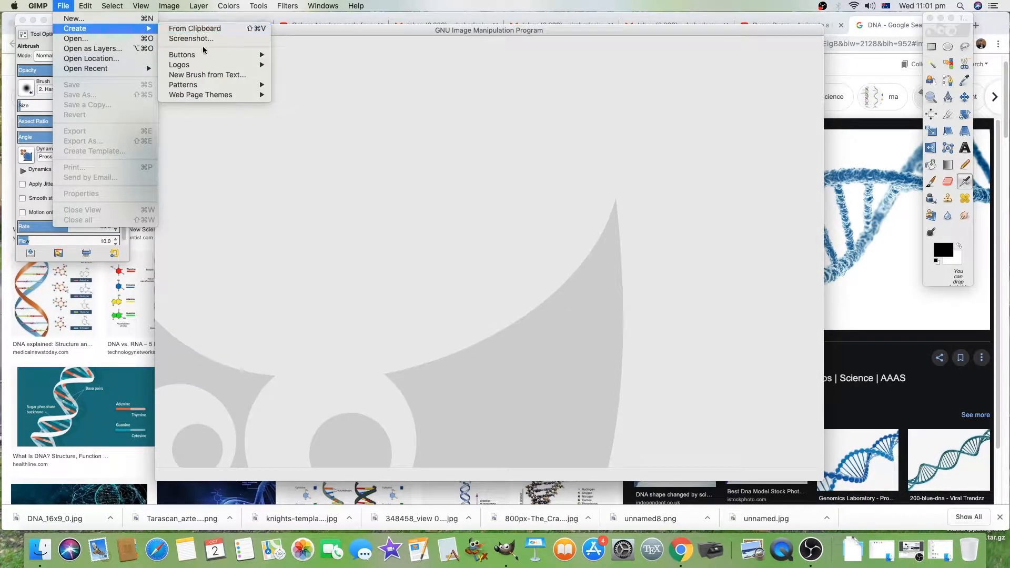
{"action": "left_click", "coordinate": [142, 19]}
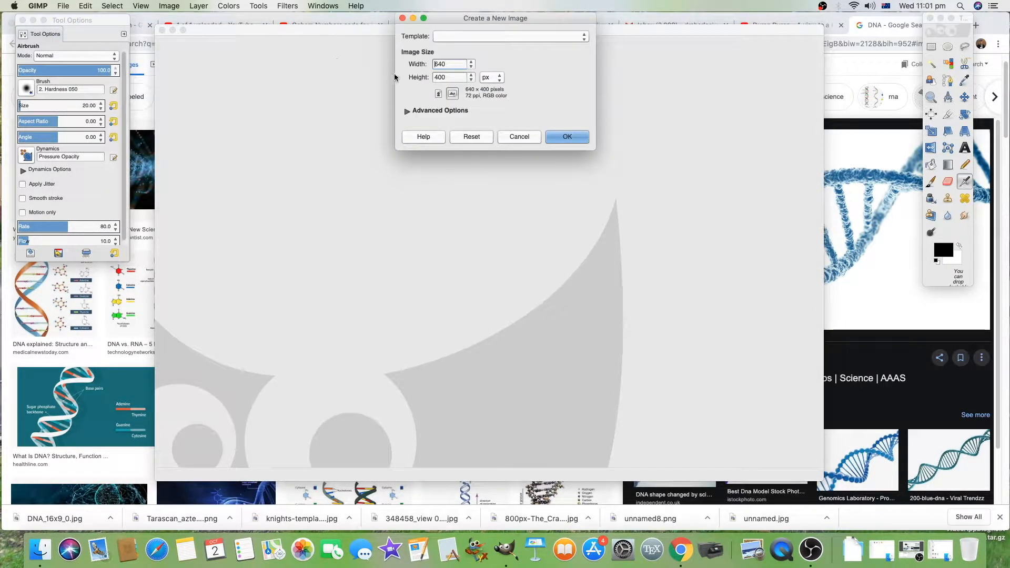
{"action": "left_click", "coordinate": [455, 37]}
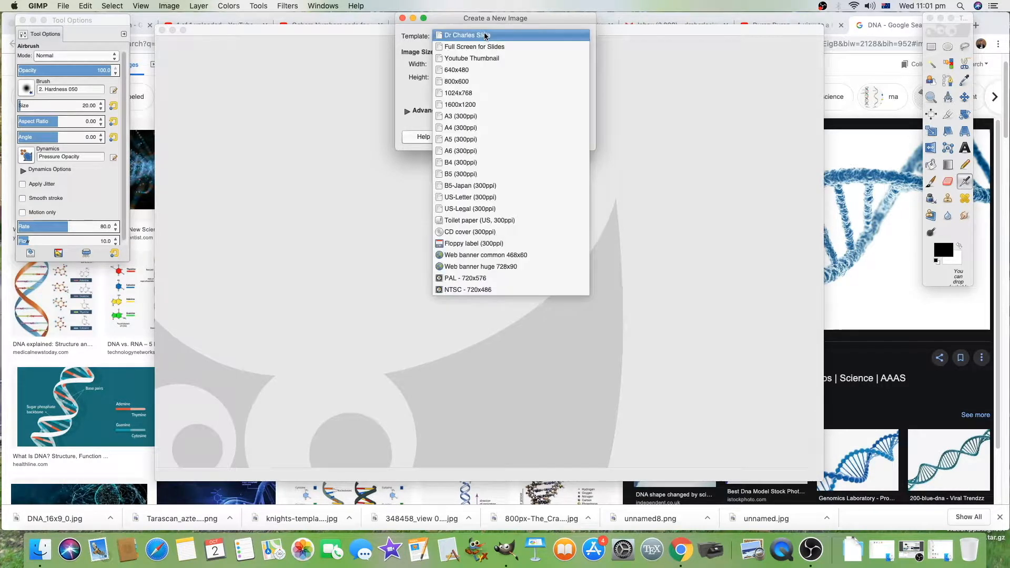
{"action": "left_click", "coordinate": [515, 58]}
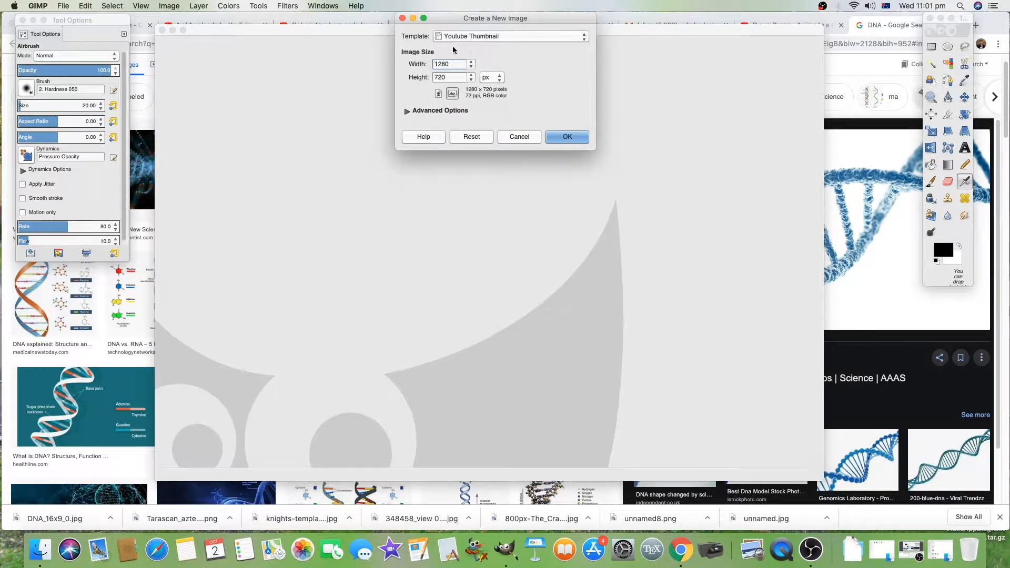
{"action": "left_click", "coordinate": [522, 135]}
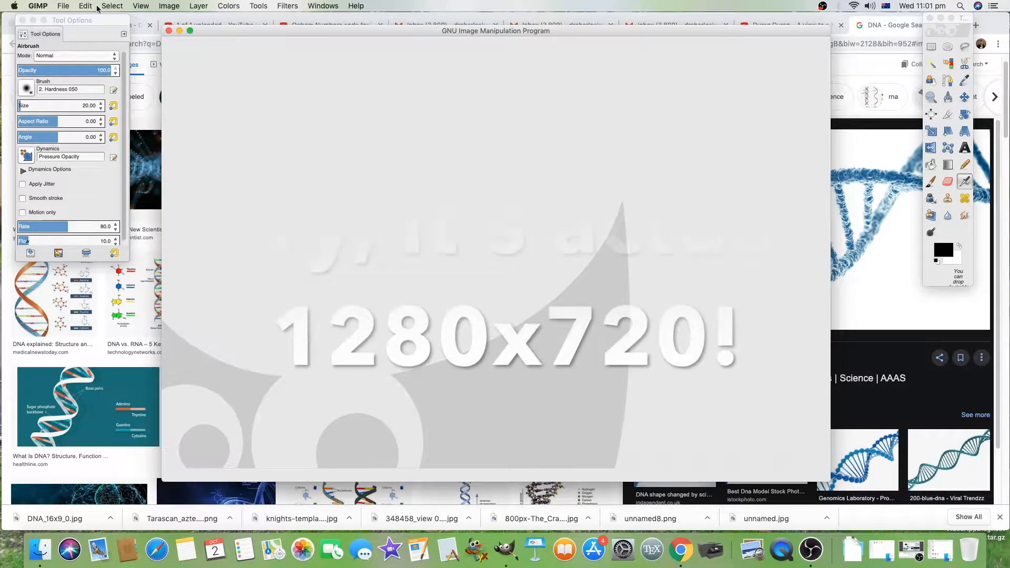
Step: Create a new image 1080 px wide and 720 px high
{"action": "left_click", "coordinate": [63, 5]}
{"action": "left_click", "coordinate": [496, 51]}
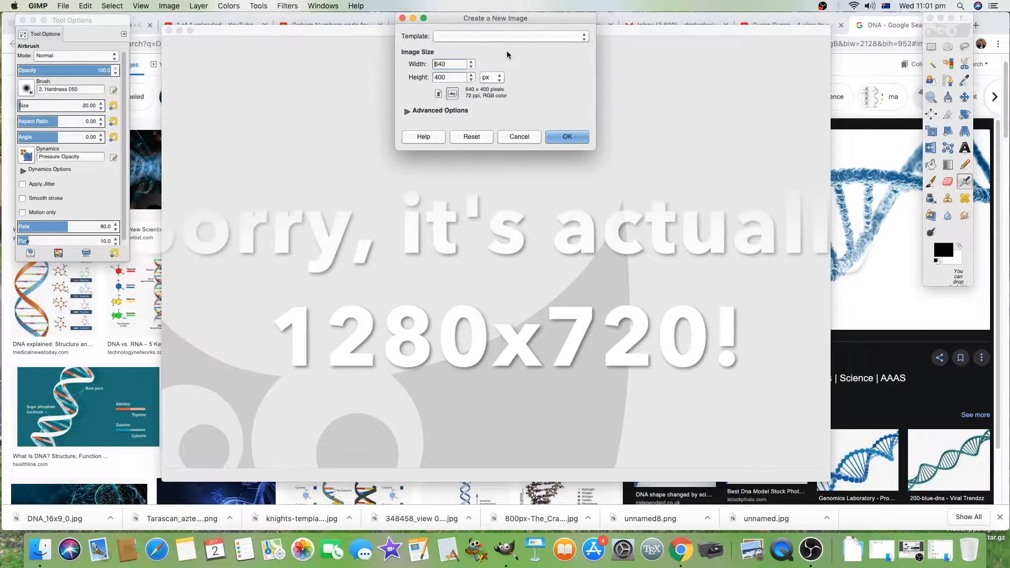
{"action": "type", "text": "1080"}
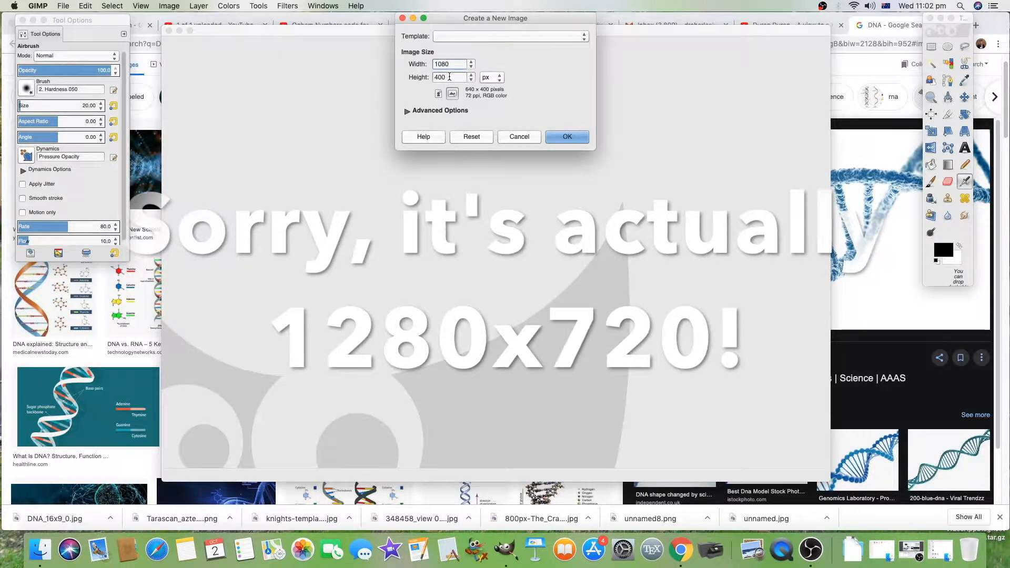
{"action": "key", "text": "Tab"}
{"action": "type", "text": "720"}
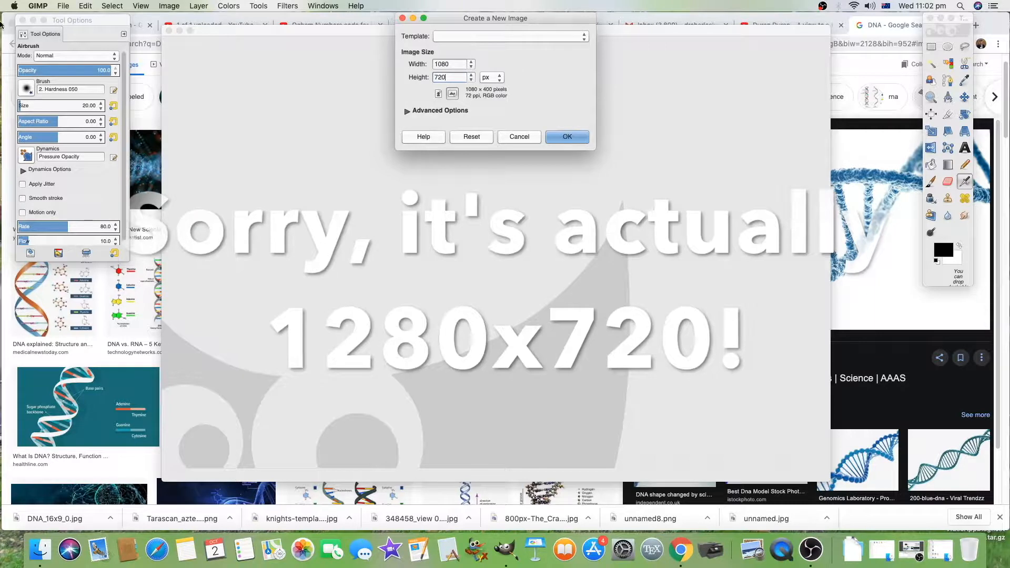
{"action": "left_click", "coordinate": [430, 110]}
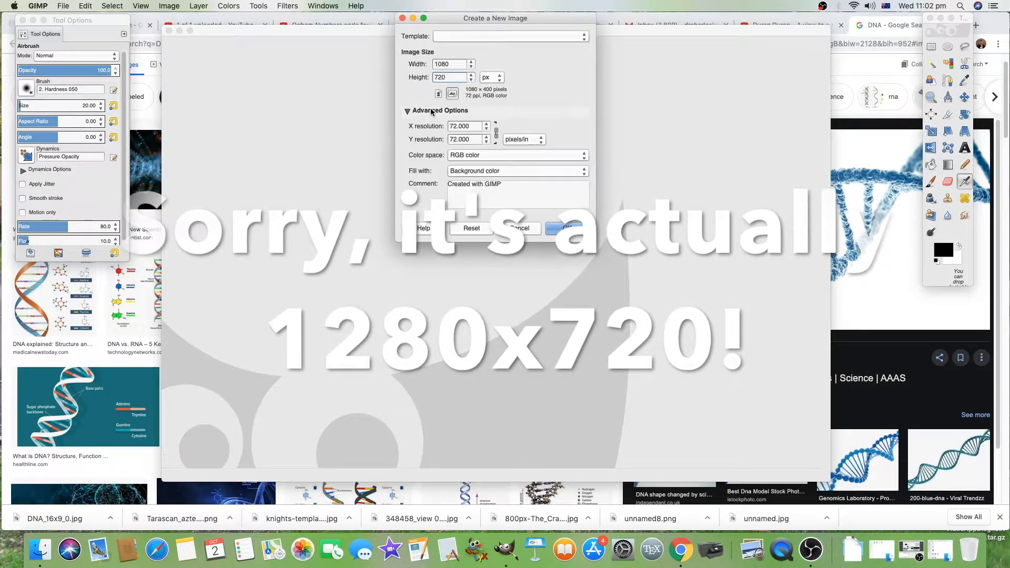
{"action": "left_click", "coordinate": [430, 110]}
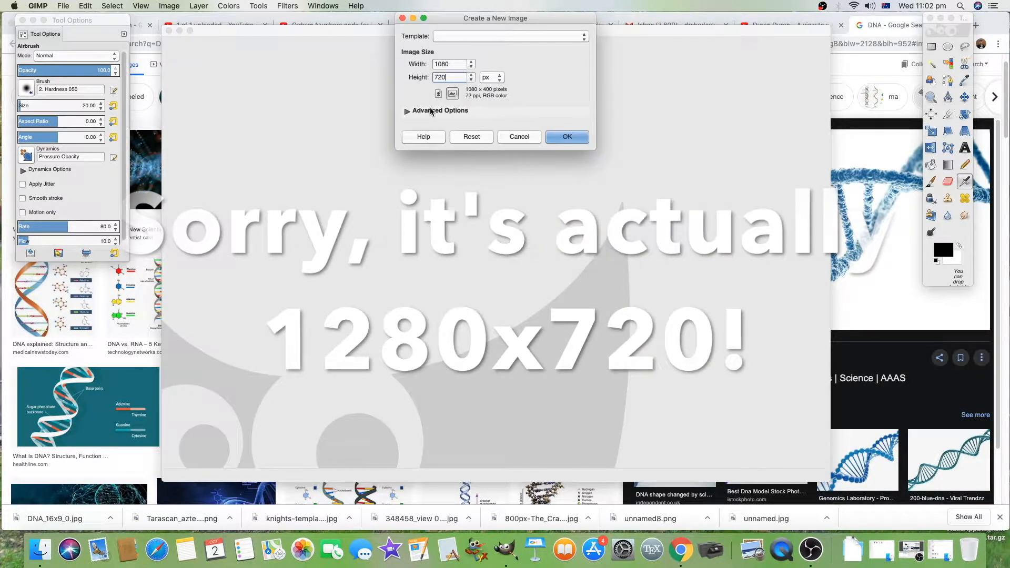
{"action": "left_click", "coordinate": [566, 138]}
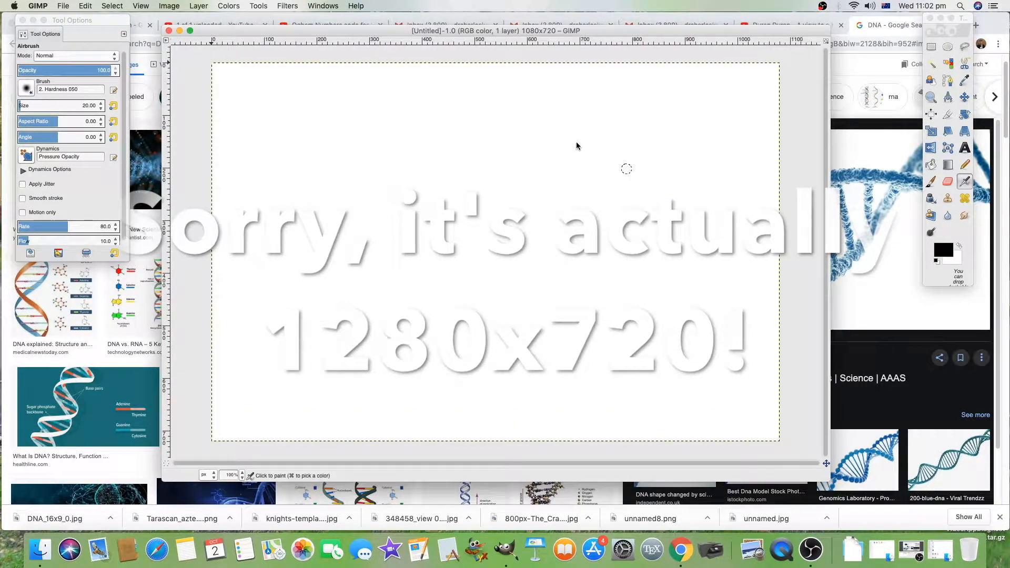
Step: Create a new template from the current image
{"action": "left_click", "coordinate": [65, 6]}
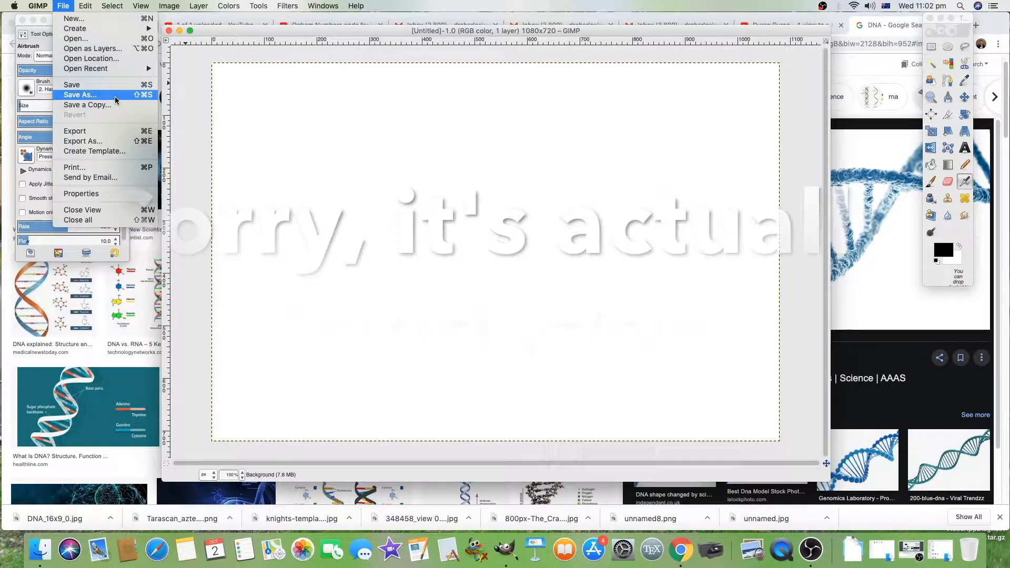
{"action": "left_click", "coordinate": [113, 151]}
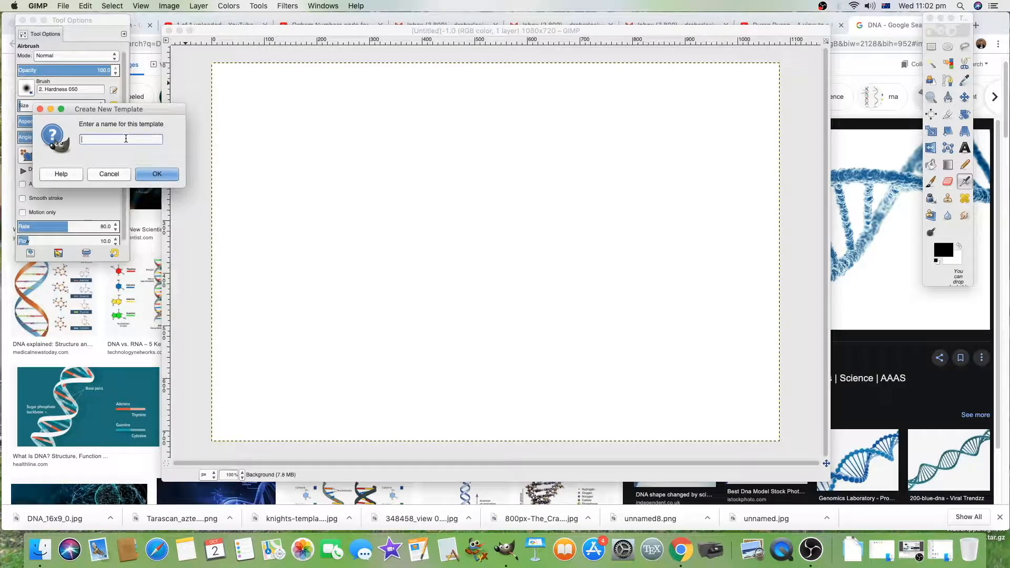
{"action": "key", "text": "Return"}
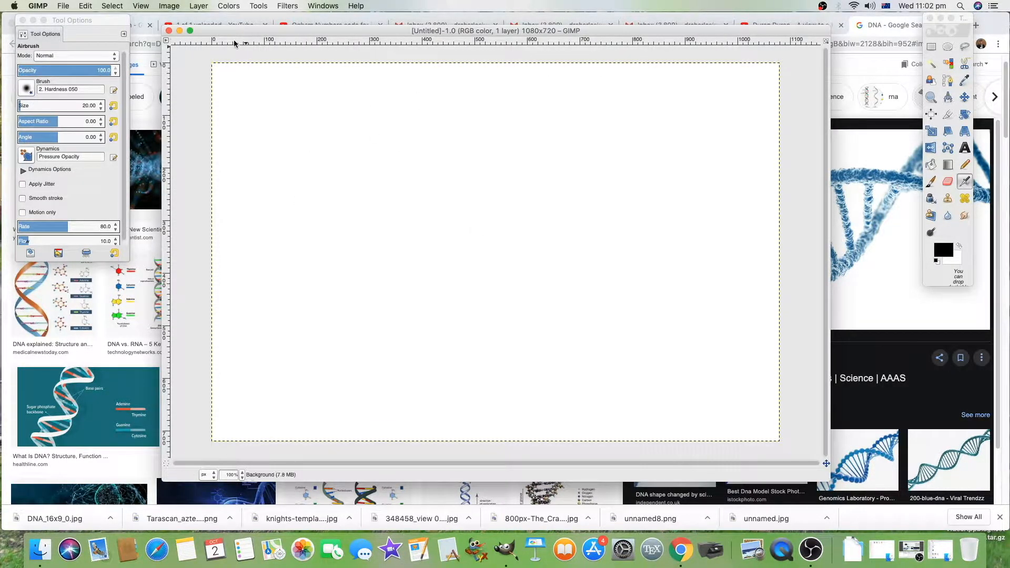
Step: Create another new image from the saved template and move its window aside
{"action": "left_click", "coordinate": [65, 6]}
{"action": "left_click", "coordinate": [71, 20]}
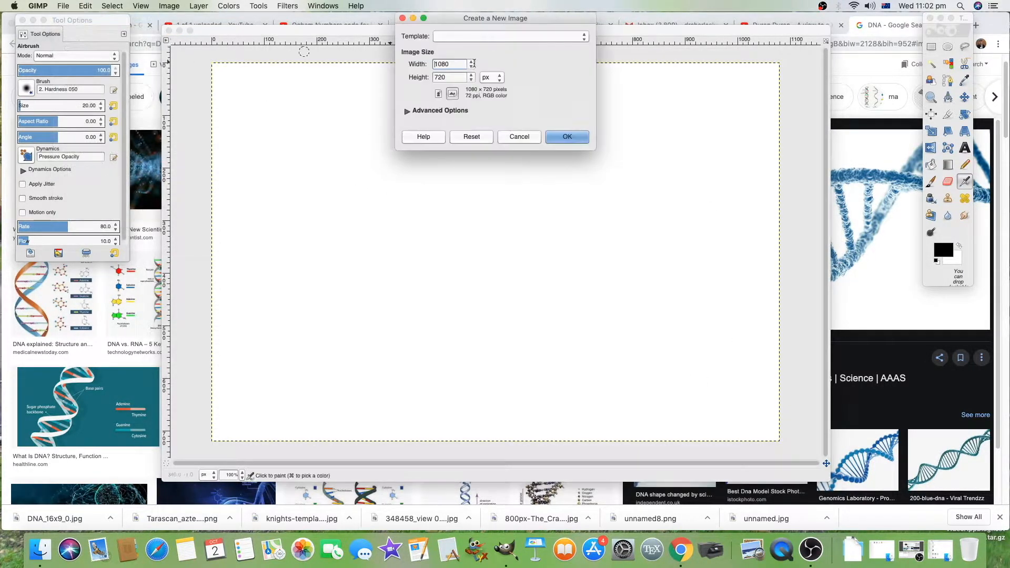
{"action": "left_click", "coordinate": [516, 37]}
{"action": "left_click", "coordinate": [516, 29]}
{"action": "left_click", "coordinate": [575, 138]}
{"action": "left_click_drag", "start_coordinate": [453, 18], "coordinate": [622, 42]}
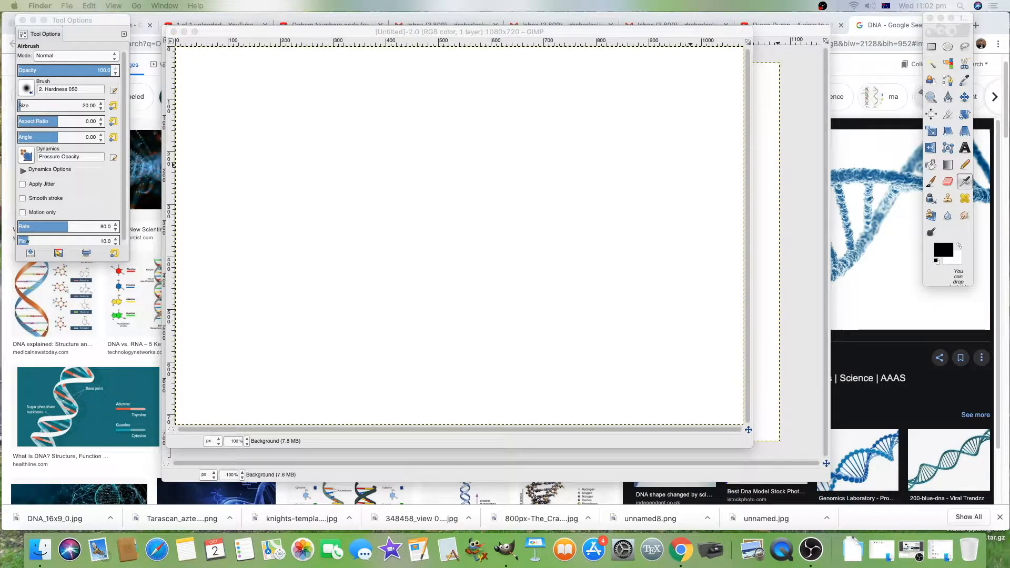
Step: Drop the downloaded DNA_16x9_0.jpg image into the new image as a layer
{"action": "left_click_drag", "start_coordinate": [1009, 200], "coordinate": [469, 188]}
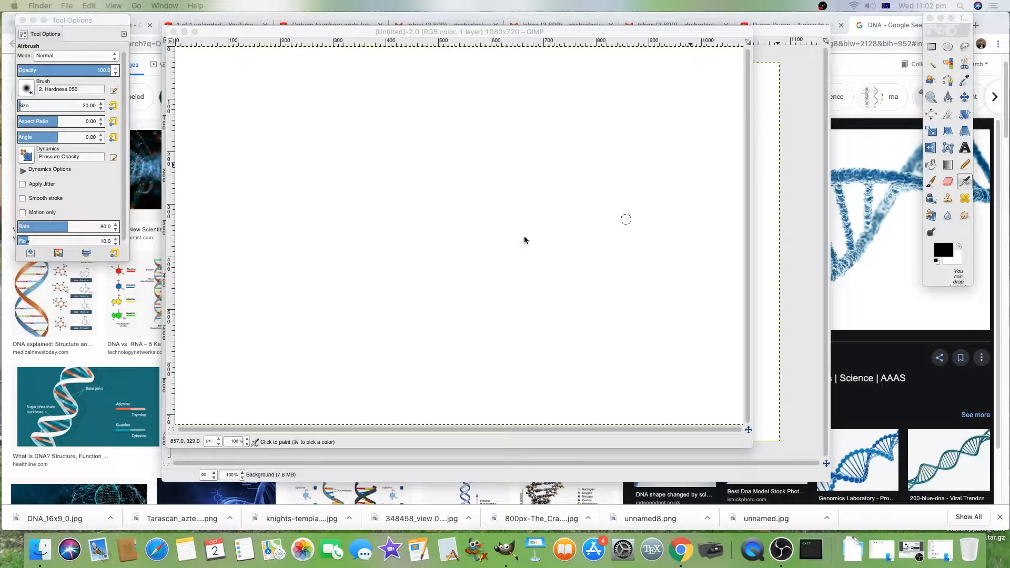
{"action": "left_click", "coordinate": [577, 33]}
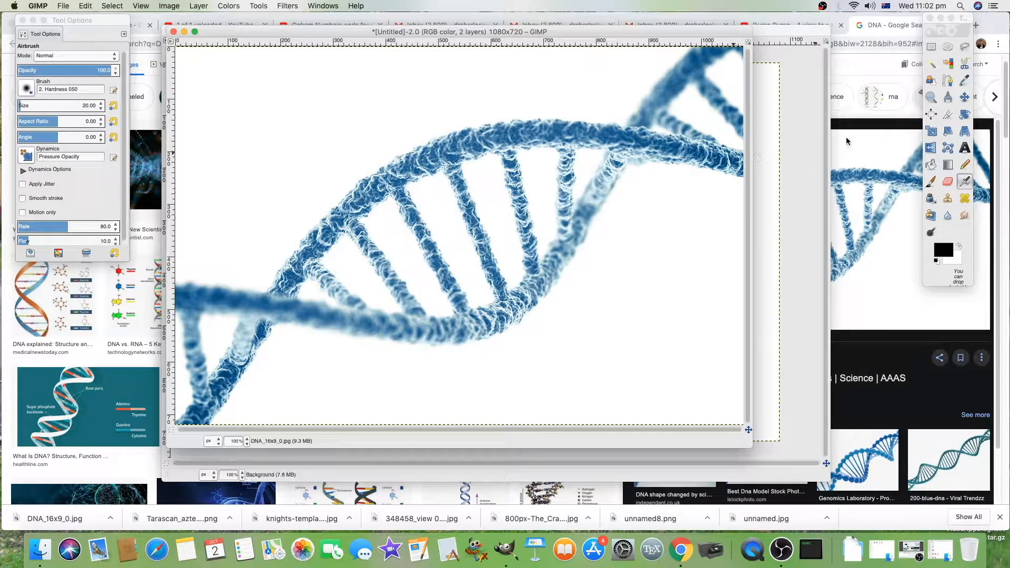
Step: Scale the DNA layer with the Scale tool, keeping the aspect ratio, to about 1276 × 718 px
{"action": "left_click", "coordinate": [948, 34]}
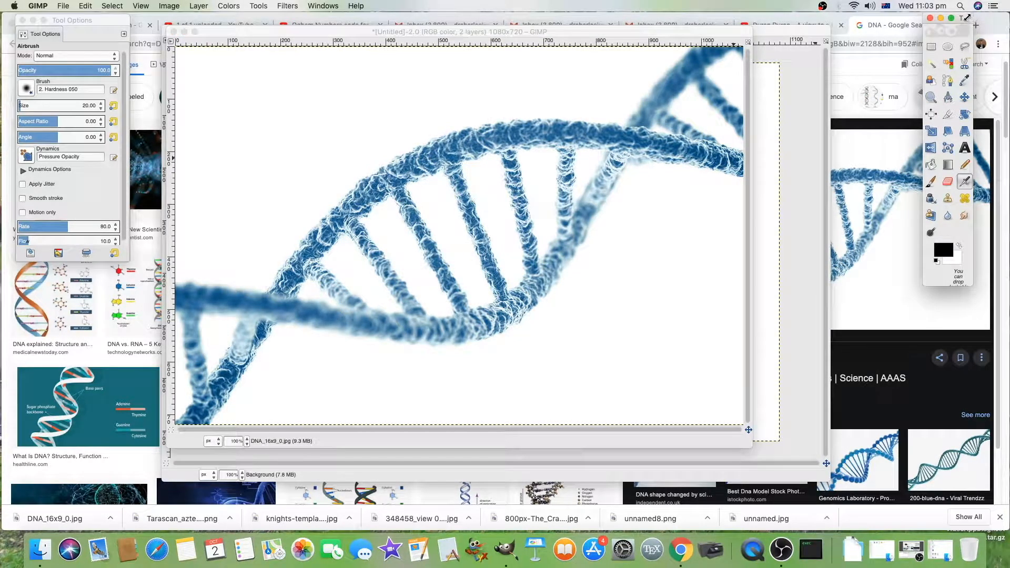
{"action": "left_click", "coordinate": [931, 131]}
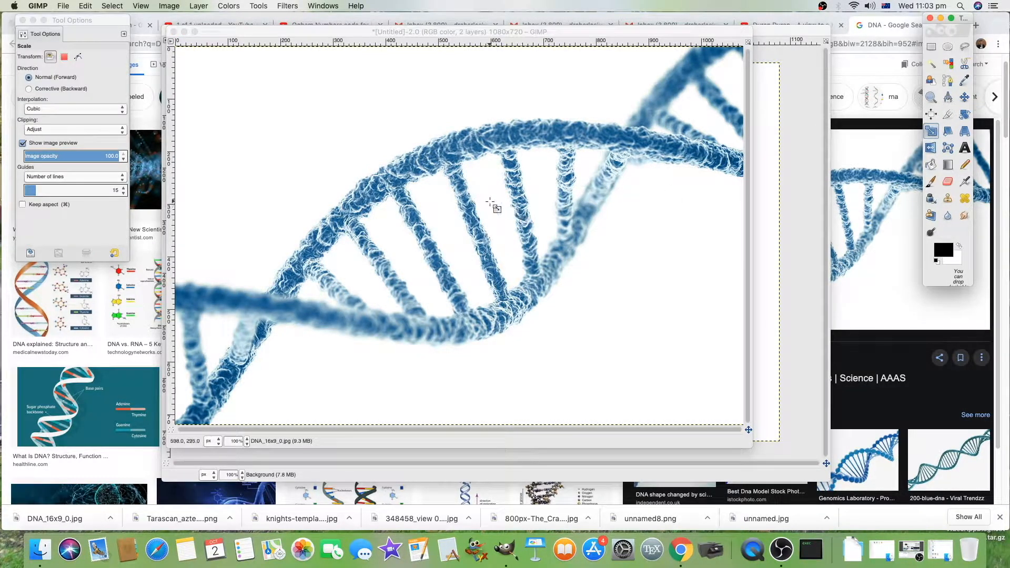
{"action": "left_click", "coordinate": [489, 202]}
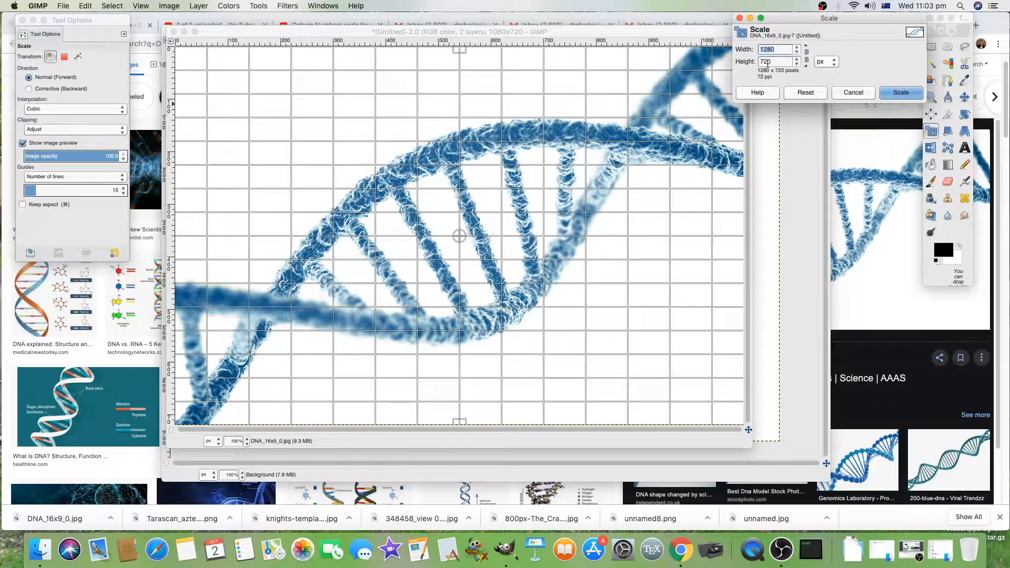
{"action": "left_click", "coordinate": [806, 57]}
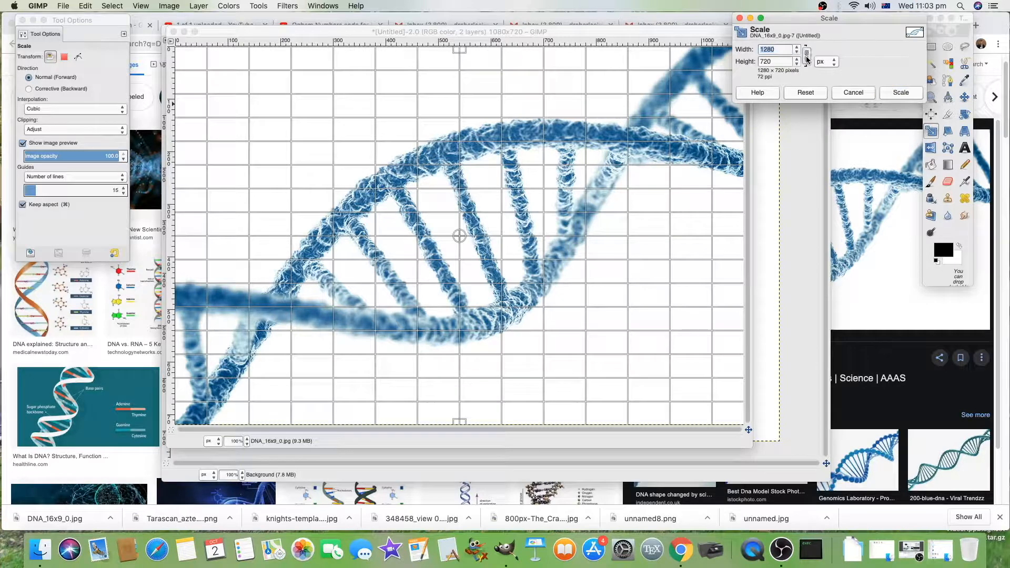
{"action": "left_click_drag", "start_coordinate": [715, 377], "coordinate": [750, 380]}
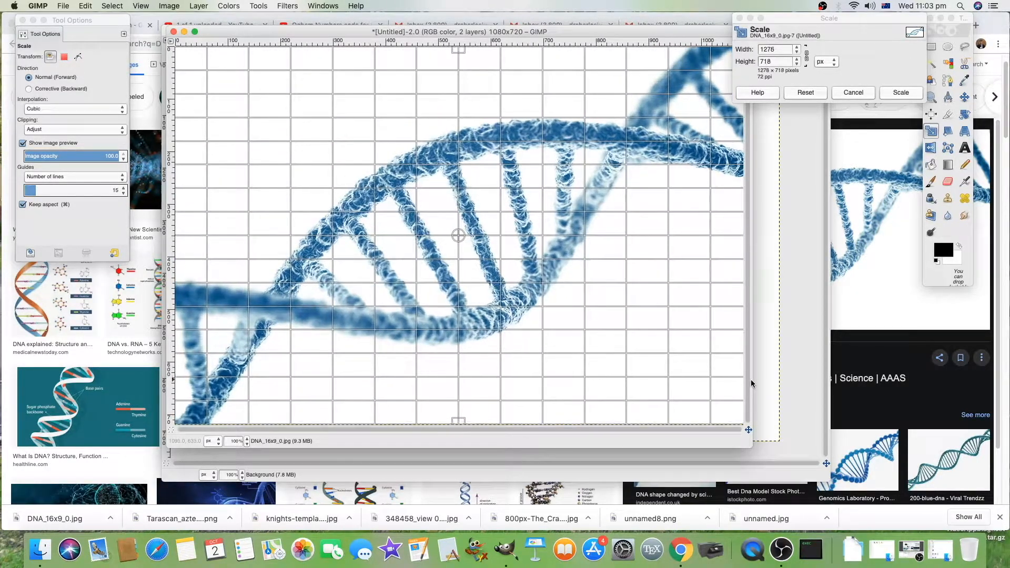
{"action": "left_click", "coordinate": [907, 94]}
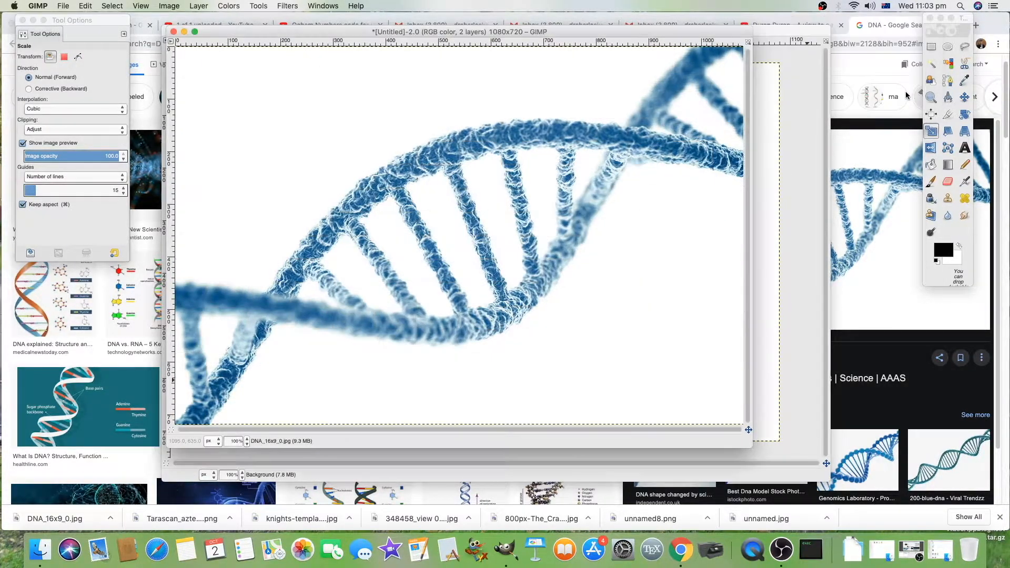
Step: Drop the ogham chart image into the canvas as a new layer
{"action": "left_click_drag", "start_coordinate": [663, 27], "coordinate": [686, 21]}
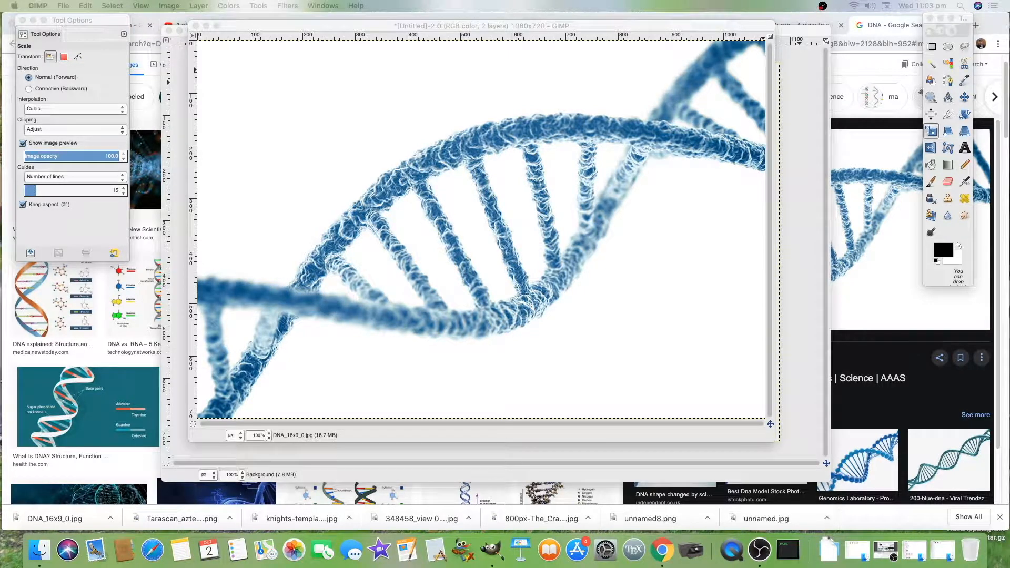
{"action": "left_click_drag", "start_coordinate": [1008, 316], "coordinate": [703, 327]}
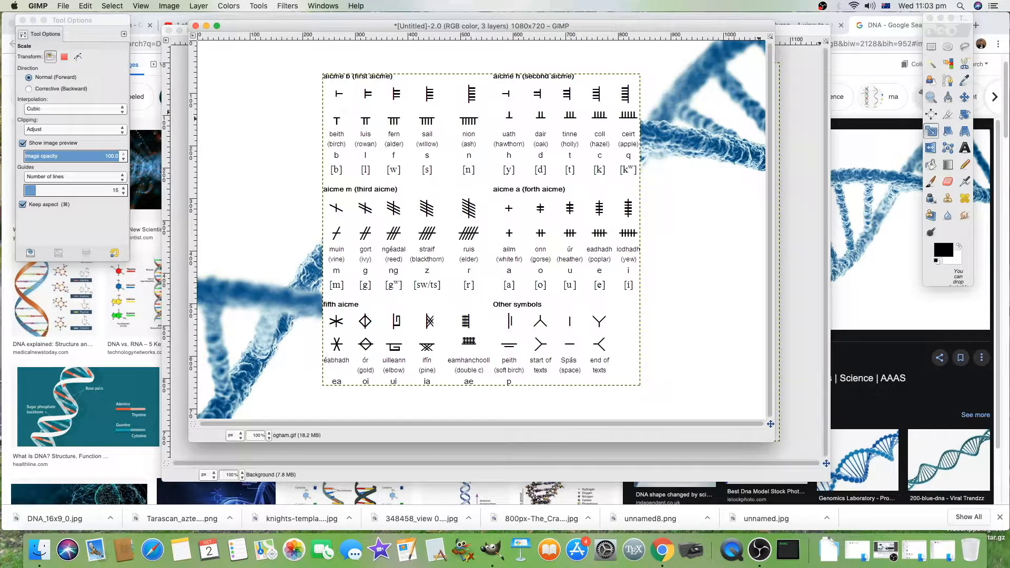
Step: Open the Layers panel and merge the ogham layer down onto the DNA layer
{"action": "mouse_move", "coordinate": [1009, 64]}
{"action": "left_mouse_down"}
{"action": "mouse_move", "coordinate": [993, 41]}
{"action": "mouse_move", "coordinate": [859, 26]}
{"action": "left_mouse_up"}
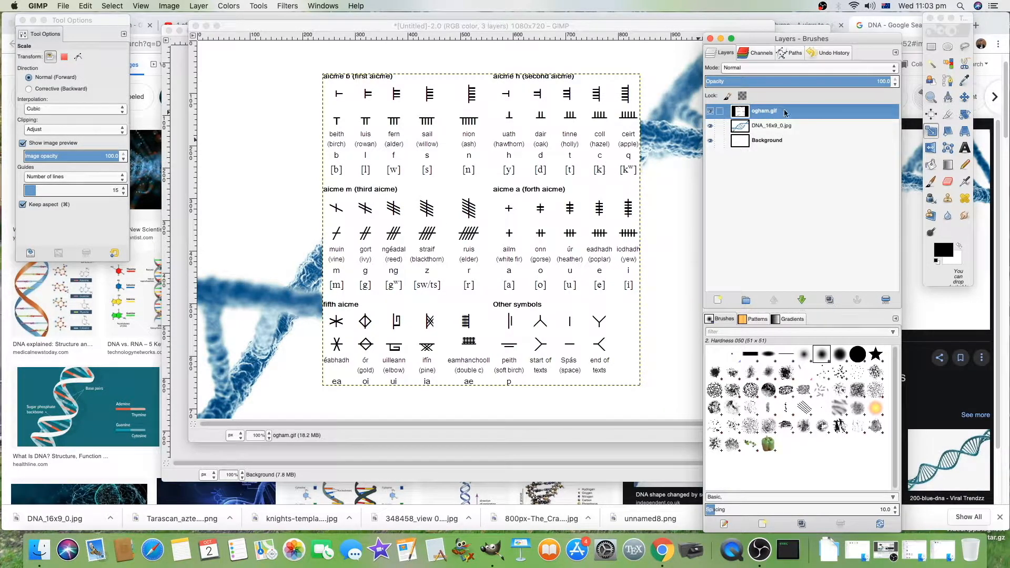
{"action": "mouse_move", "coordinate": [811, 116]}
{"action": "left_mouse_down"}
{"action": "mouse_move", "coordinate": [808, 132]}
{"action": "mouse_move", "coordinate": [806, 110]}
{"action": "left_mouse_up"}
{"action": "right_click", "coordinate": [518, 128]}
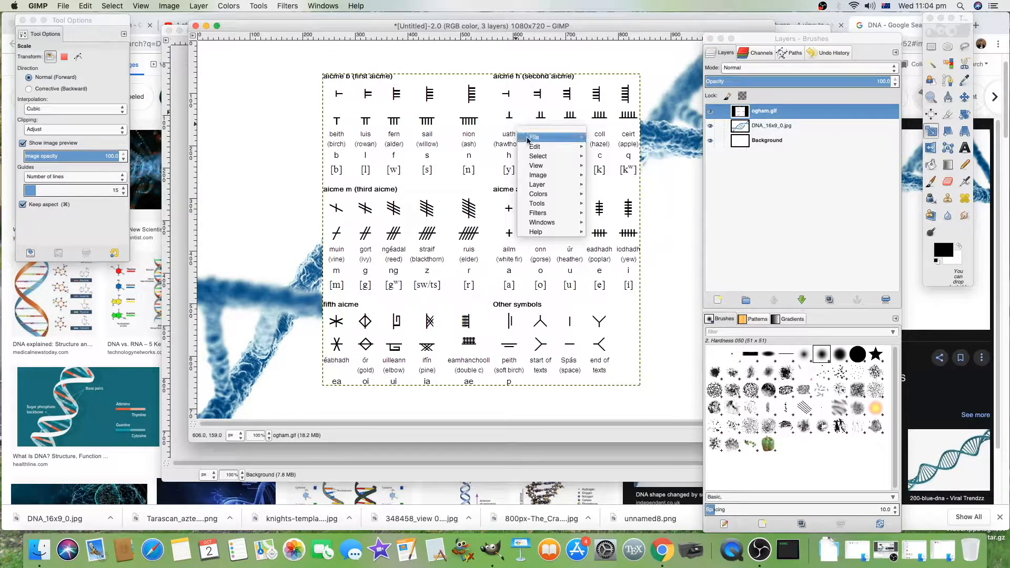
{"action": "mouse_move", "coordinate": [547, 146]}
{"action": "mouse_move", "coordinate": [566, 185]}
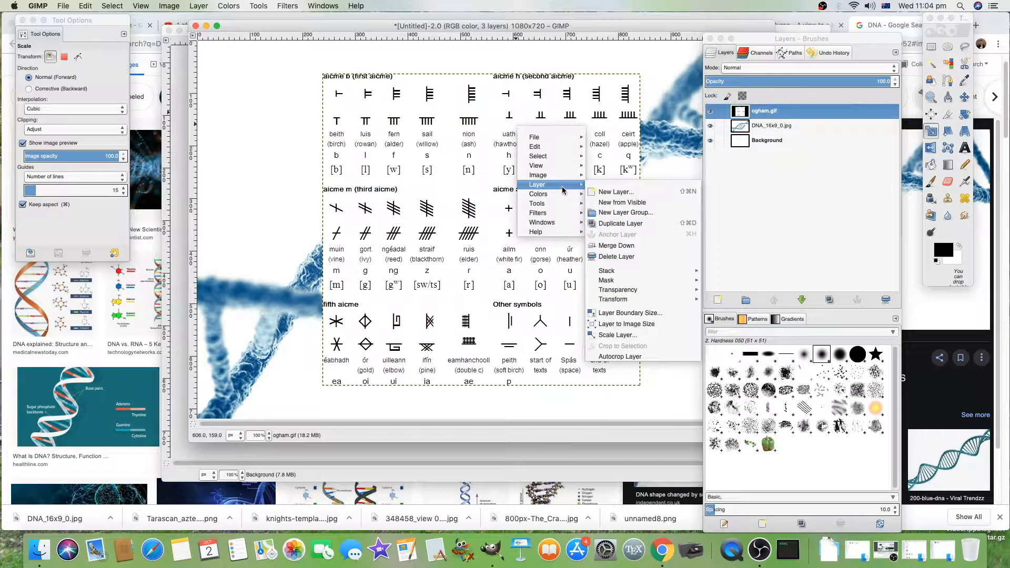
{"action": "left_click", "coordinate": [643, 260]}
{"action": "left_click_drag", "start_coordinate": [761, 38], "coordinate": [821, 37]}
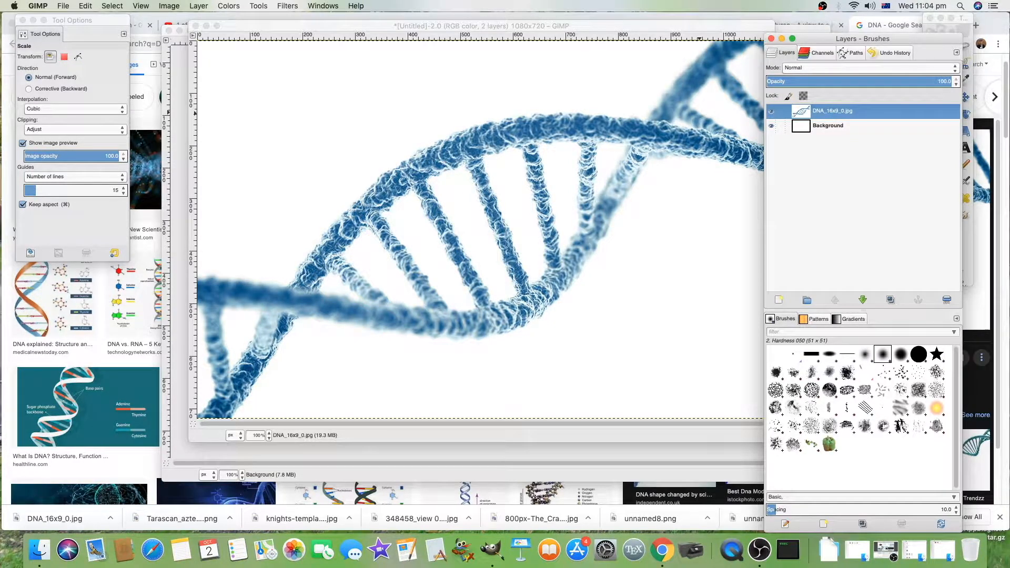
Step: Drop the ogham chart image onto the canvas again as a new layer
{"action": "left_click_drag", "start_coordinate": [1009, 337], "coordinate": [652, 317]}
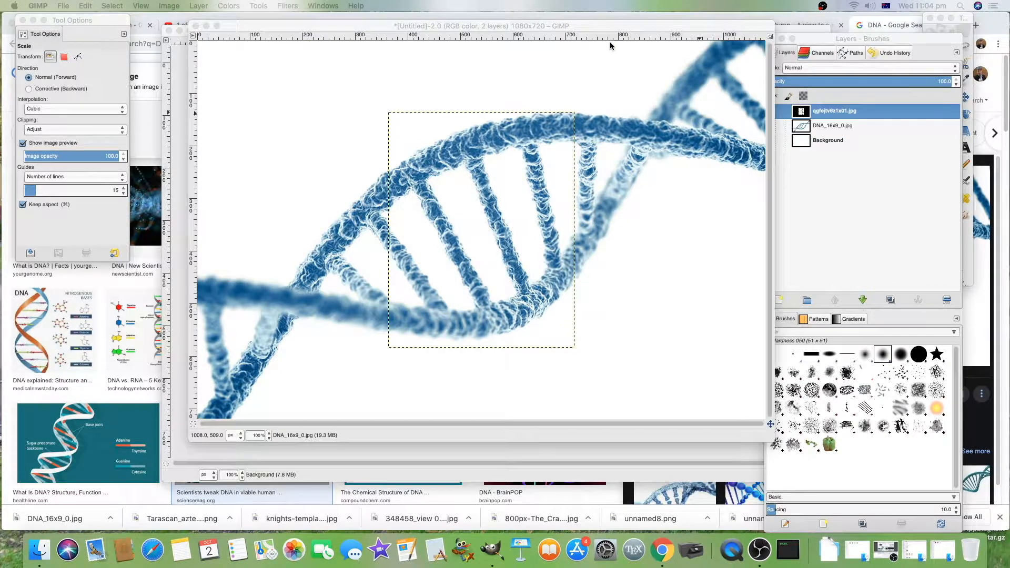
{"action": "left_click_drag", "start_coordinate": [603, 23], "coordinate": [598, 21]}
{"action": "scroll", "coordinate": [979, 95], "scroll_direction": "down", "scroll_amount": 2}
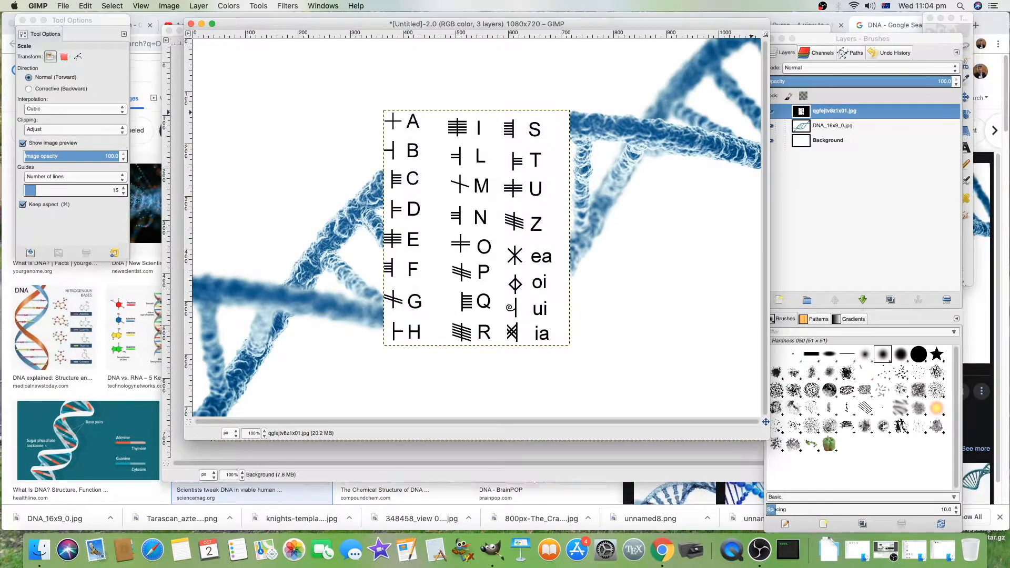
Step: Scale the ogham layer to 308 × 390 px and move it to the canvas's lower right corner
{"action": "left_click_drag", "start_coordinate": [911, 40], "coordinate": [934, 64]}
{"action": "left_click", "coordinate": [962, 31]}
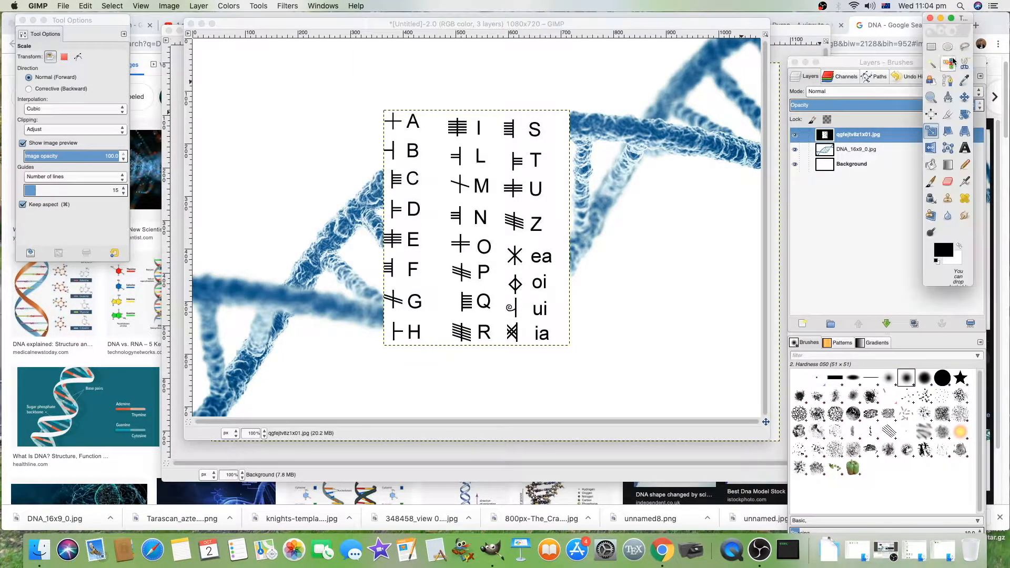
{"action": "left_click", "coordinate": [964, 97]}
{"action": "mouse_move", "coordinate": [524, 196]}
{"action": "left_mouse_down"}
{"action": "mouse_move", "coordinate": [598, 210]}
{"action": "mouse_move", "coordinate": [691, 264]}
{"action": "mouse_move", "coordinate": [720, 261]}
{"action": "left_mouse_up"}
{"action": "left_click", "coordinate": [931, 131]}
{"action": "left_click_drag", "start_coordinate": [697, 216], "coordinate": [675, 247]}
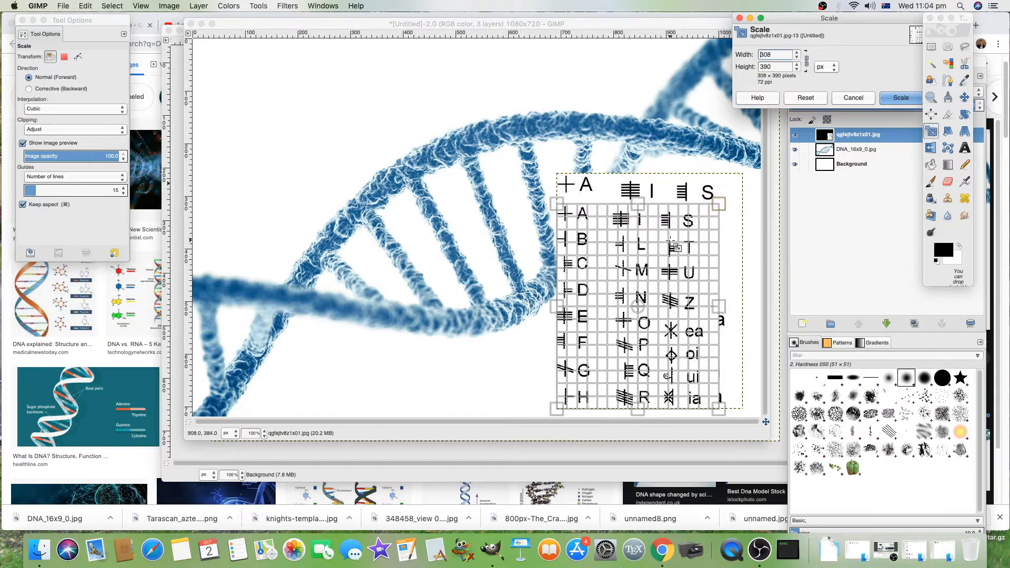
{"action": "left_click", "coordinate": [901, 97]}
{"action": "left_click", "coordinate": [965, 100]}
{"action": "left_click_drag", "start_coordinate": [671, 250], "coordinate": [688, 249]}
{"action": "left_click", "coordinate": [965, 147]}
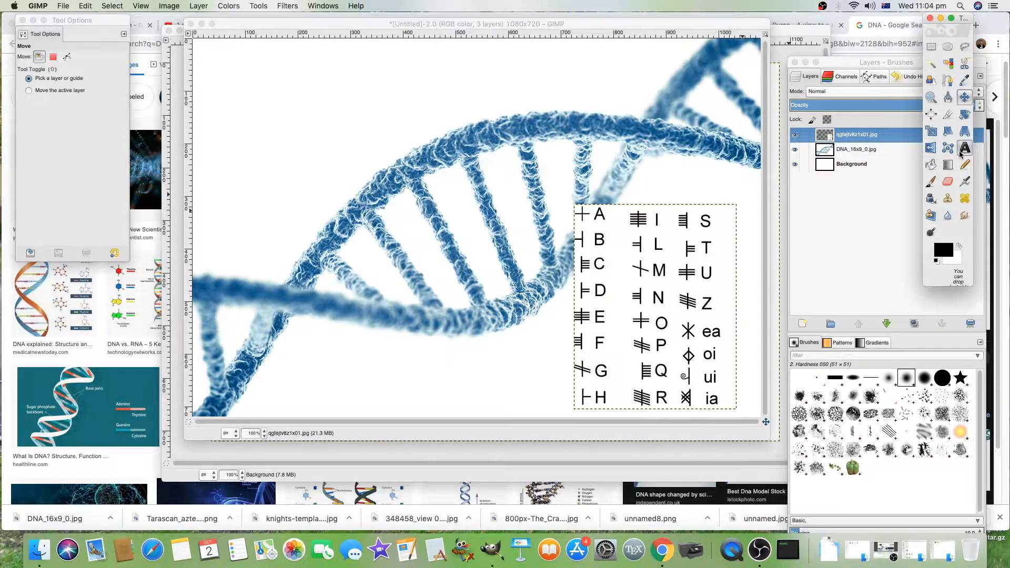
{"action": "left_click_drag", "start_coordinate": [203, 48], "coordinate": [711, 177]}
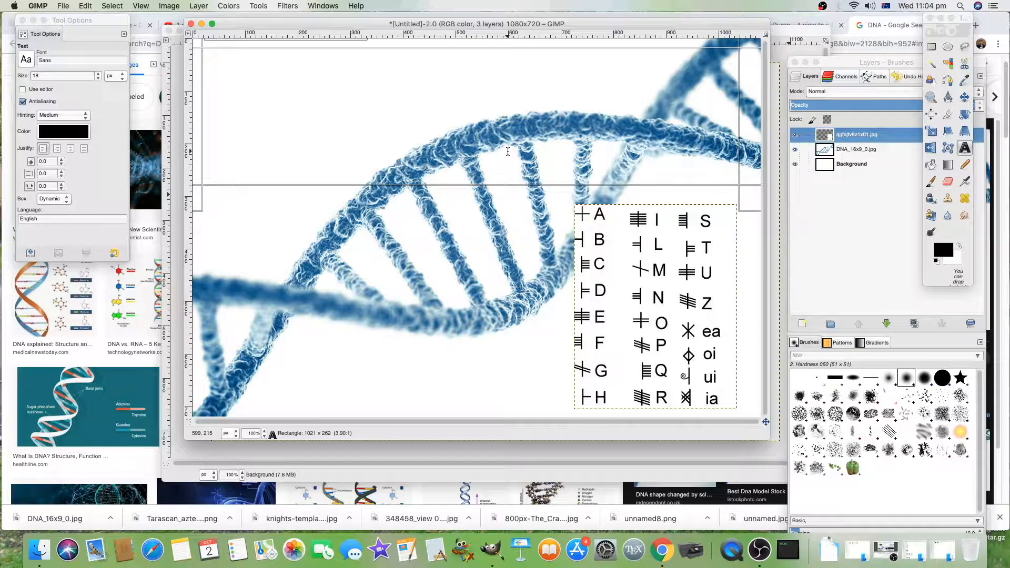
{"action": "left_click", "coordinate": [469, 285]}
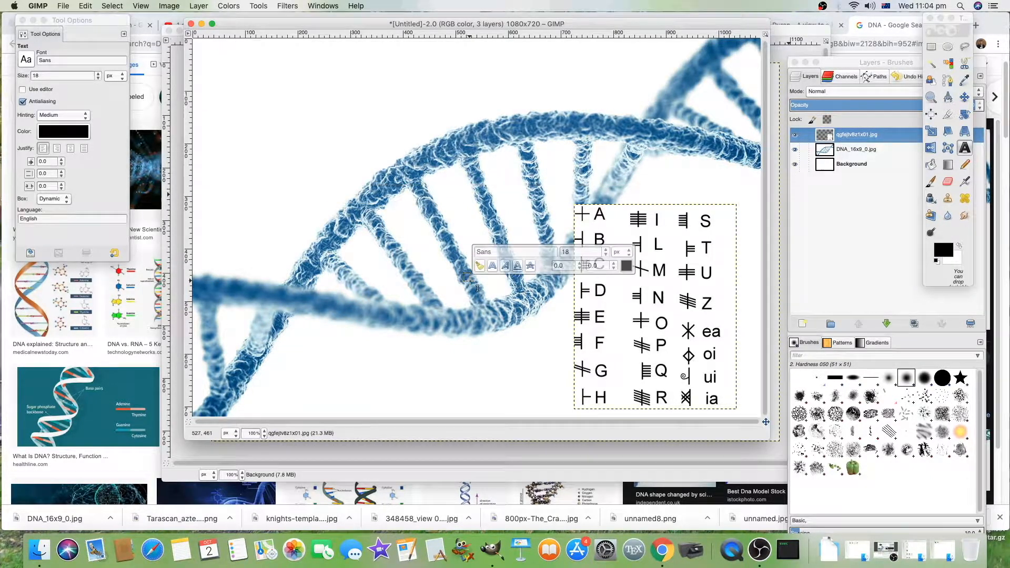
Step: Set the Blend tool to the FG to Transparent gradient and drag a top-down gradient over the ogham layer
{"action": "left_click", "coordinate": [953, 166]}
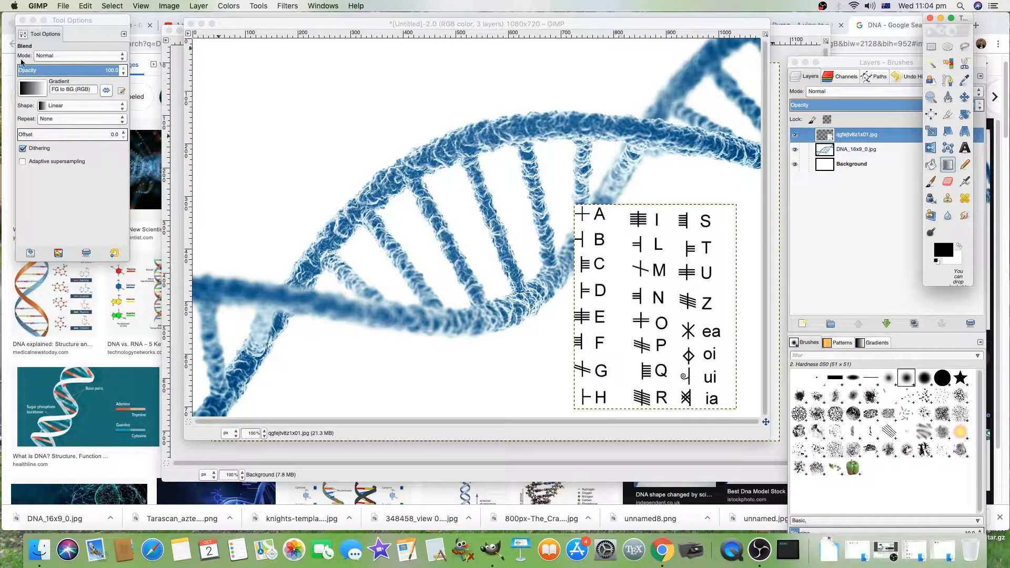
{"action": "left_click", "coordinate": [37, 88]}
{"action": "left_click", "coordinate": [67, 170]}
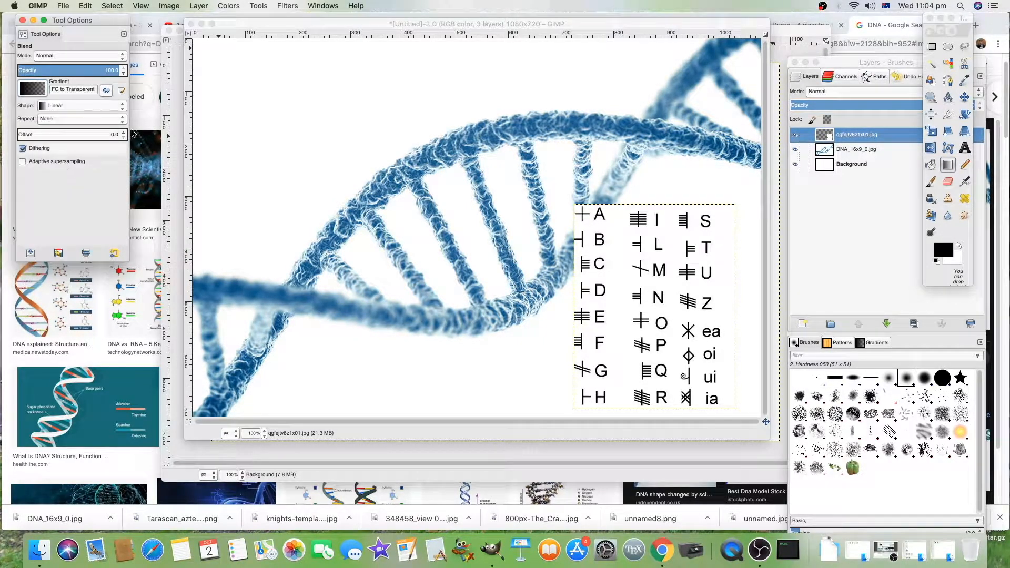
{"action": "left_click_drag", "start_coordinate": [294, 45], "coordinate": [296, 200]}
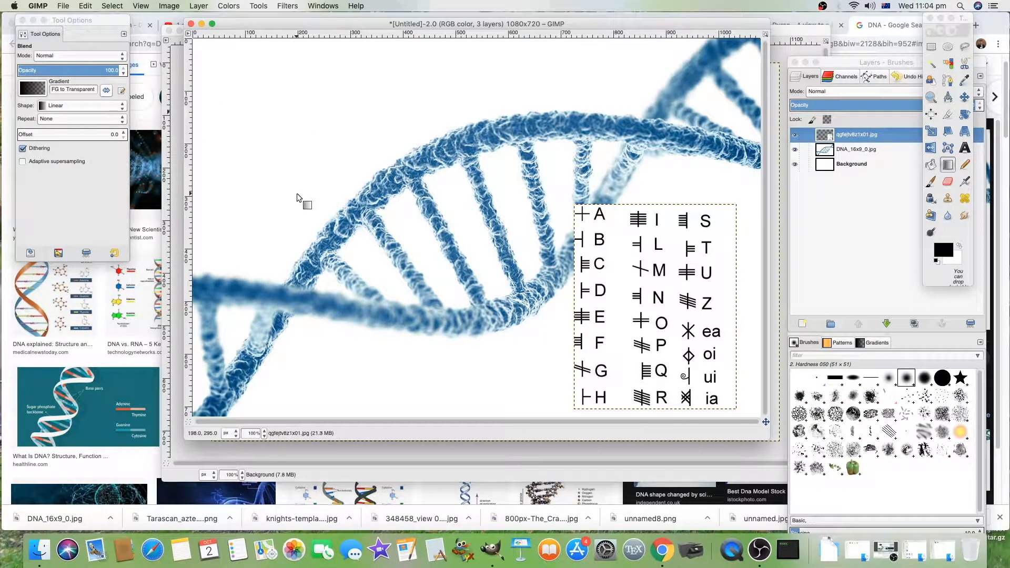
{"action": "left_click_drag", "start_coordinate": [343, 23], "coordinate": [306, 262]}
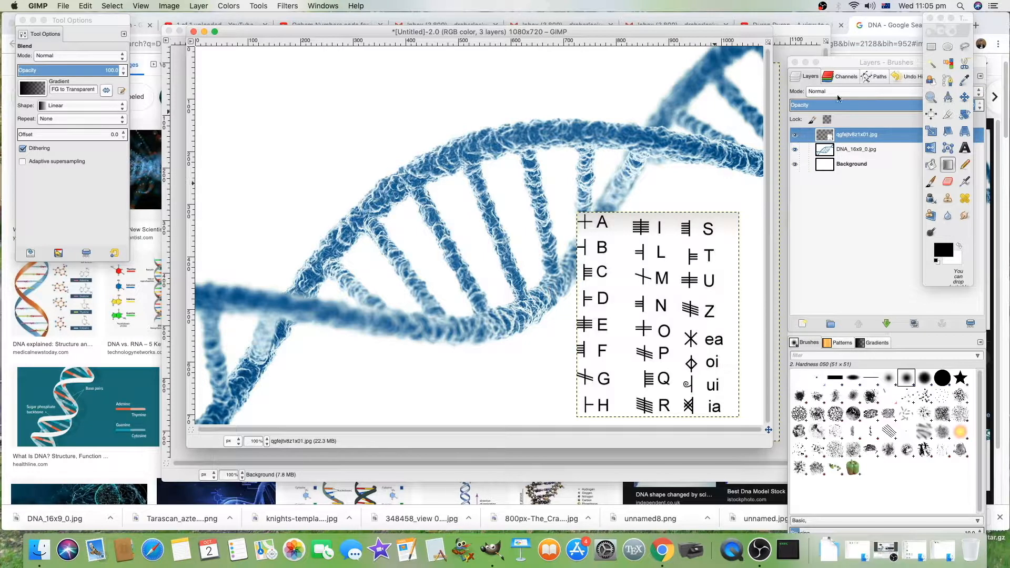
Step: Apply a top-down gradient to the DNA layer, then undo it
{"action": "left_click", "coordinate": [838, 61]}
{"action": "left_click", "coordinate": [865, 153]}
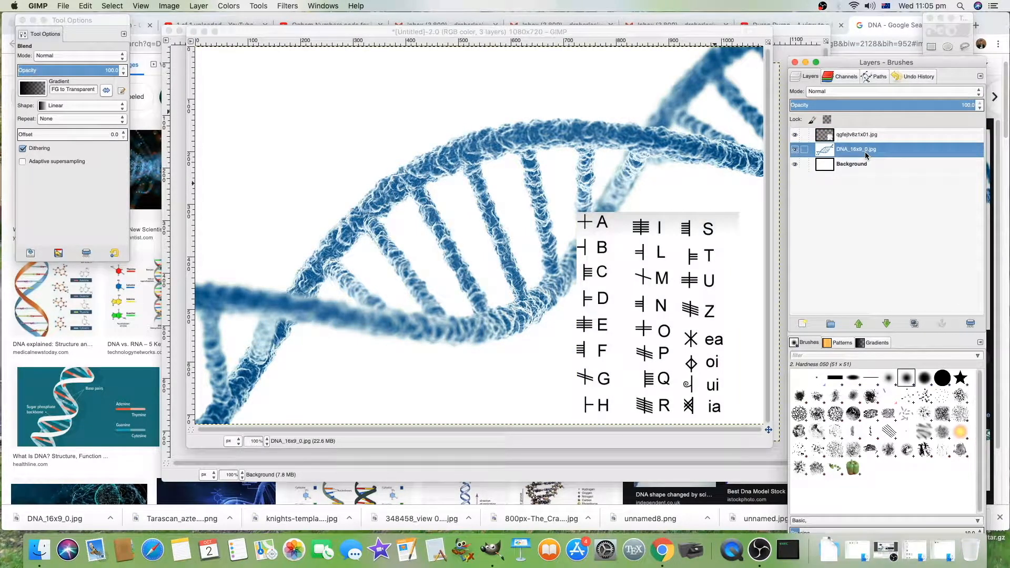
{"action": "left_click_drag", "start_coordinate": [296, 52], "coordinate": [298, 255]}
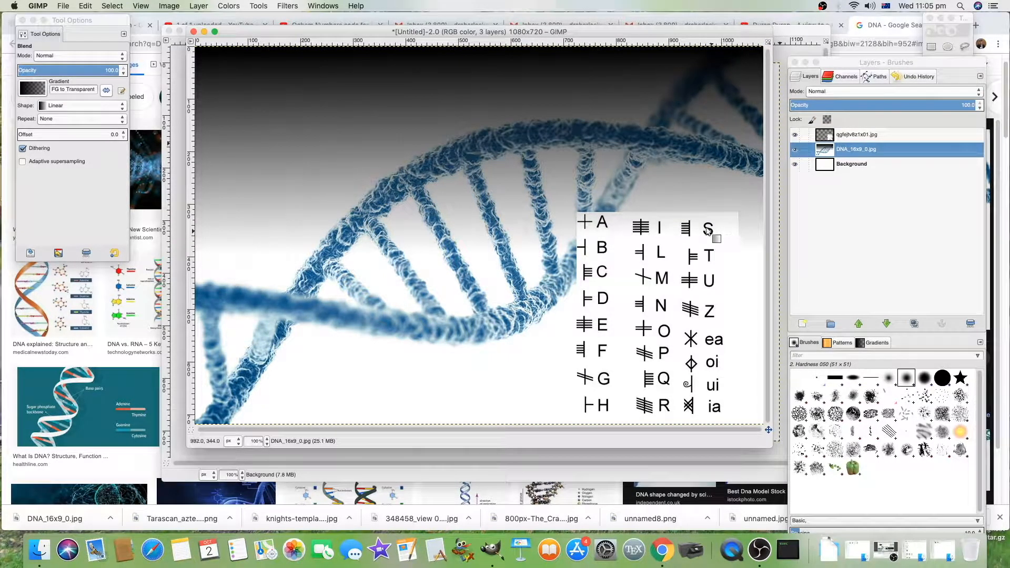
{"action": "key", "text": "super+z"}
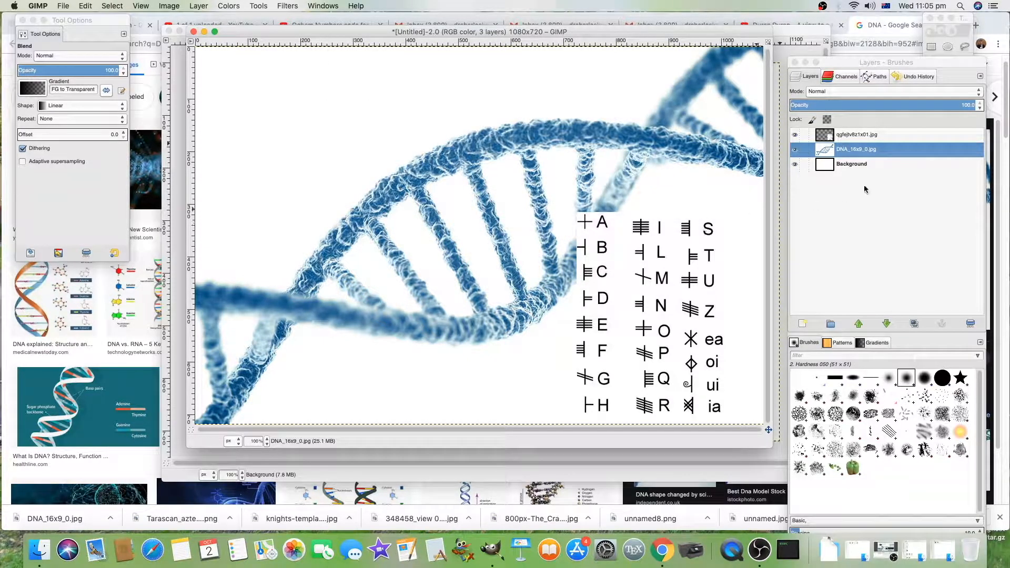
Step: Merge the ogham layer down onto the DNA layer and darken its top with a downward gradient
{"action": "left_click", "coordinate": [883, 135]}
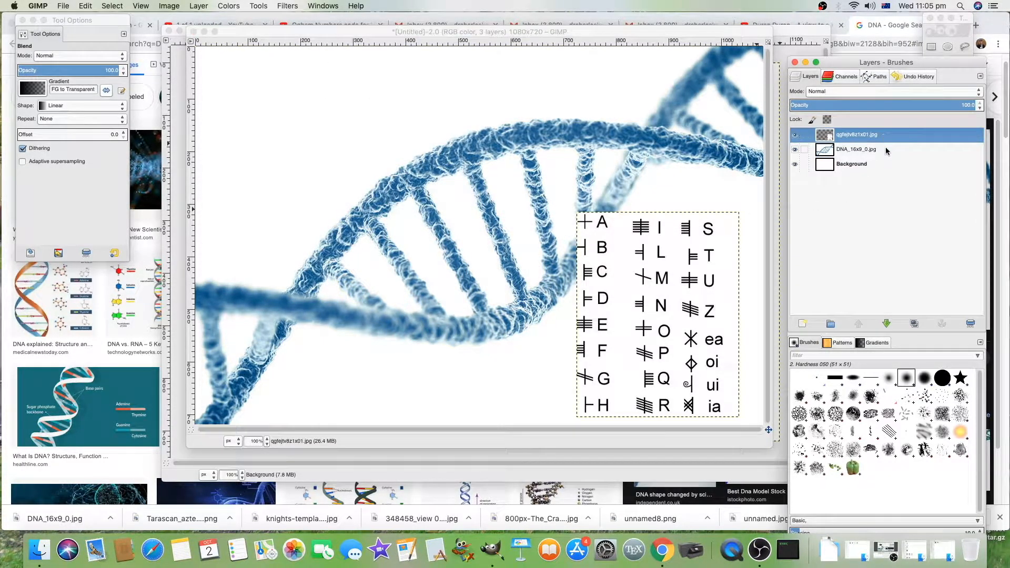
{"action": "left_click", "coordinate": [887, 149]}
{"action": "left_click", "coordinate": [887, 137]}
{"action": "right_click", "coordinate": [888, 138]}
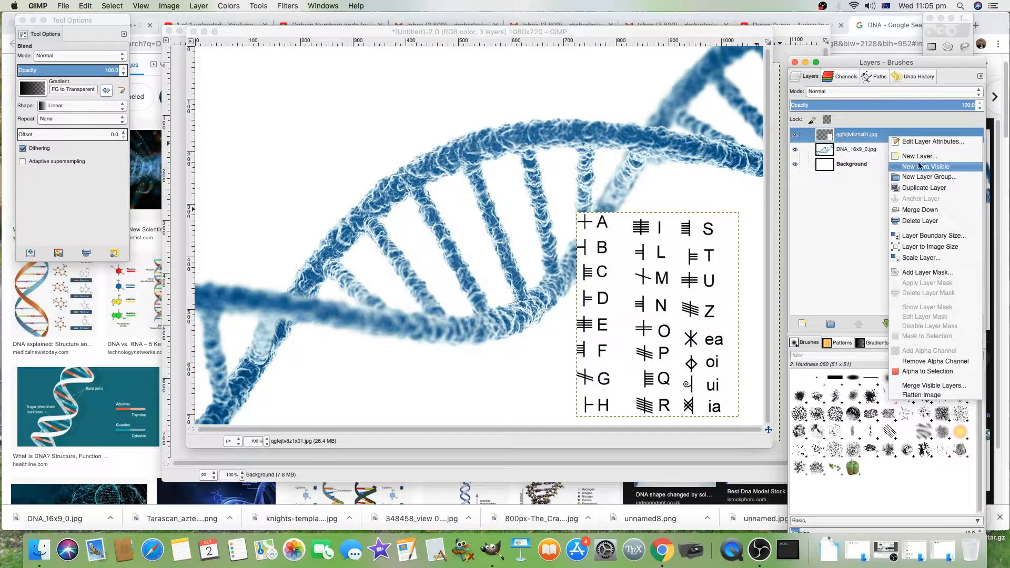
{"action": "left_click", "coordinate": [940, 210]}
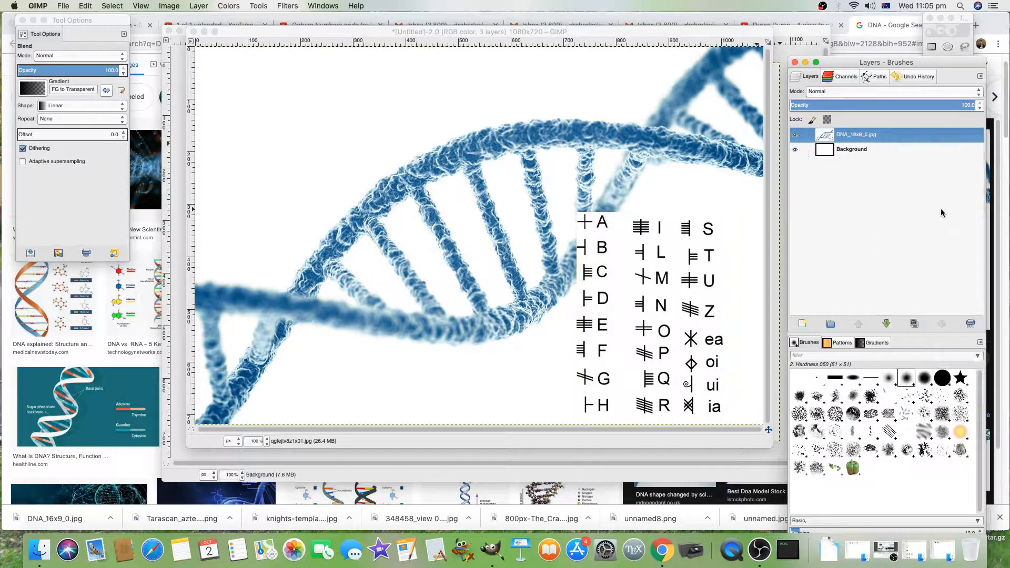
{"action": "left_click_drag", "start_coordinate": [435, 61], "coordinate": [475, 344]}
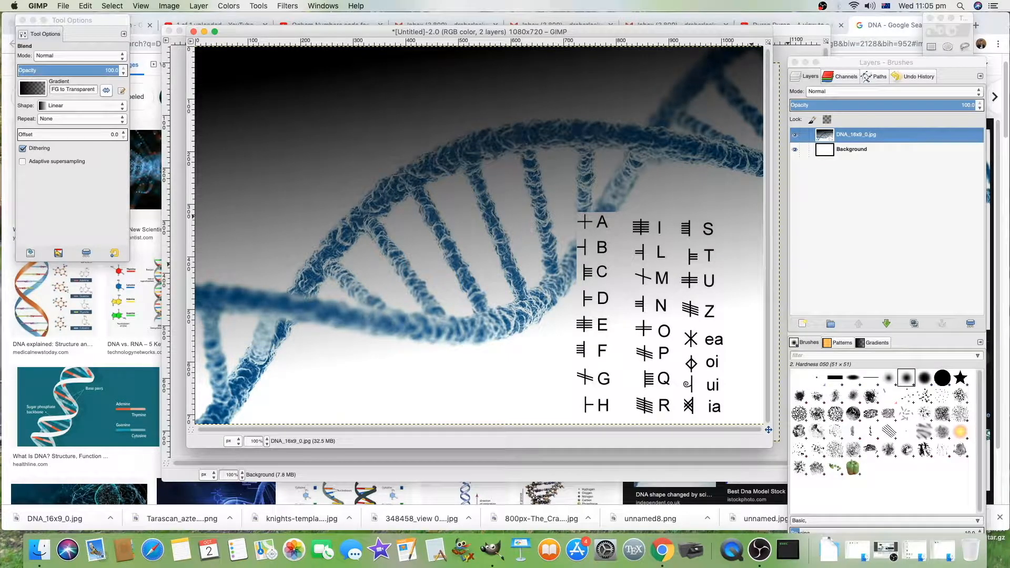
Step: Add a text box across the top and enter the title "Ancient Irish Scholar Found DNA code in RUINS OF BABEL TOWER and INVENTED OGHAM in its HONOUR!"
{"action": "left_click", "coordinate": [965, 42]}
{"action": "left_click", "coordinate": [965, 148]}
{"action": "left_click_drag", "start_coordinate": [204, 55], "coordinate": [746, 204]}
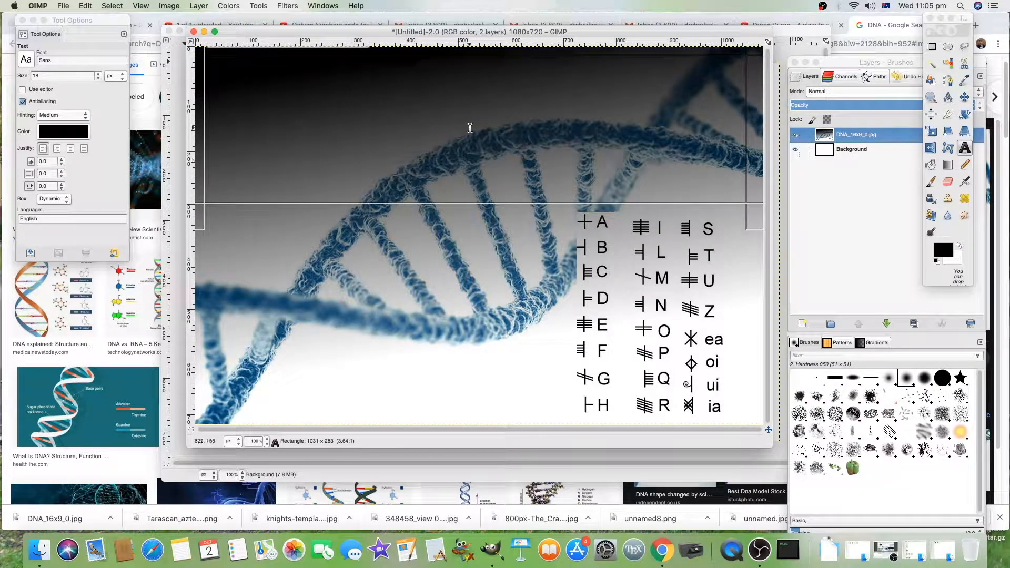
{"action": "type", "text": "HAM in its"}
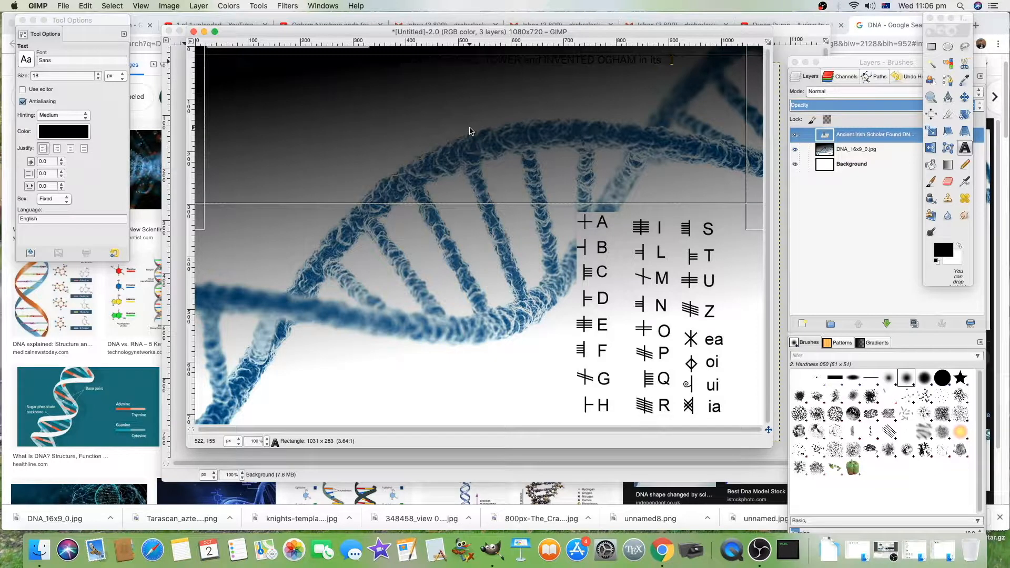
Step: Set the title's font to Hiroshige Std Bold
{"action": "left_click_drag", "start_coordinate": [724, 61], "coordinate": [202, 61]}
{"action": "left_click", "coordinate": [93, 59]}
{"action": "type", "text": "hiro"}
{"action": "key", "text": "Down"}
{"action": "key", "text": "Down"}
{"action": "key", "text": "Return"}
Step: Set the text colour to f0f1c7
{"action": "left_click", "coordinate": [63, 131]}
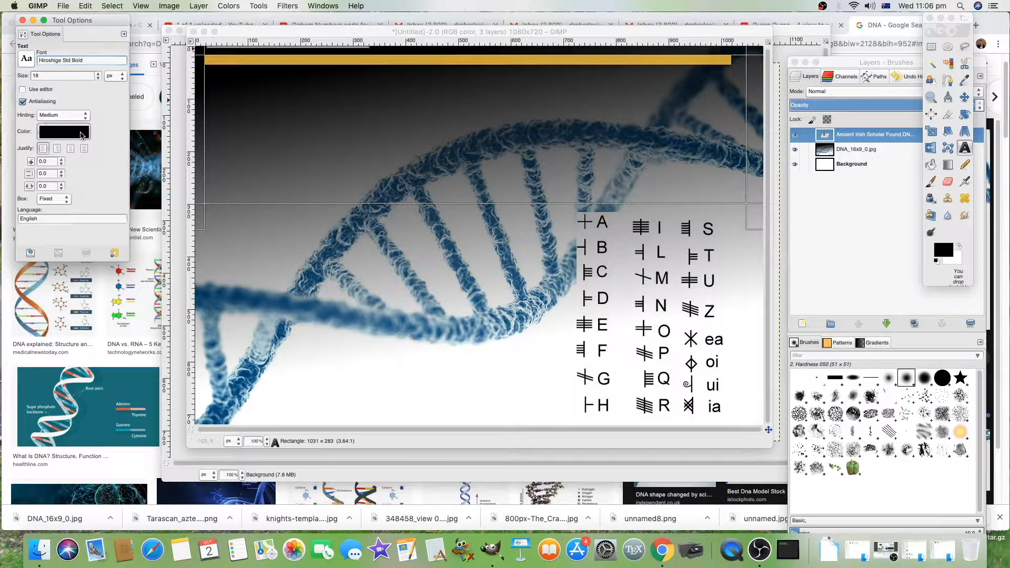
{"action": "left_click", "coordinate": [170, 160]}
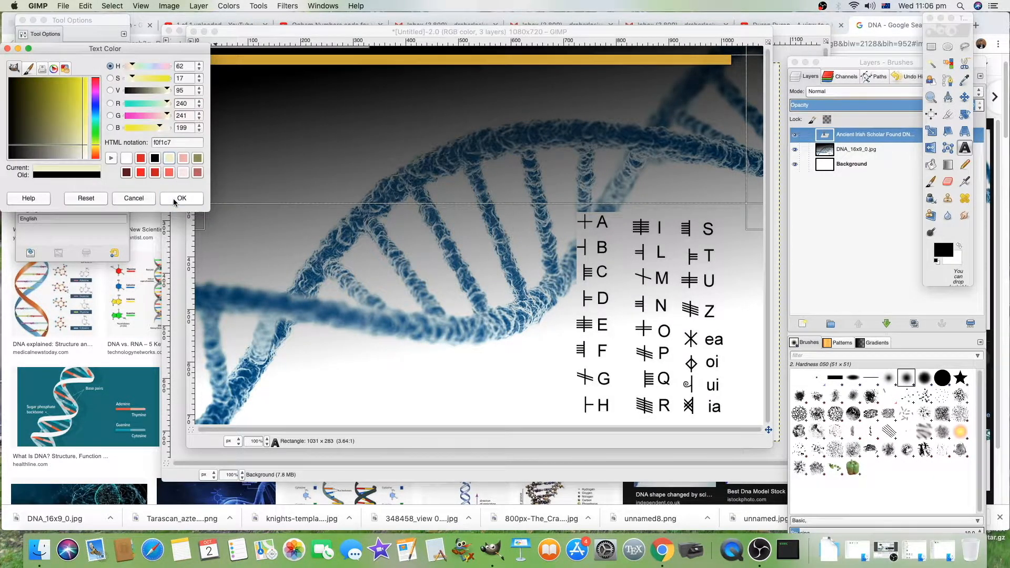
{"action": "left_click", "coordinate": [182, 197]}
Step: Set the title text size to 69 px and enlarge its text box
{"action": "left_click", "coordinate": [356, 59]}
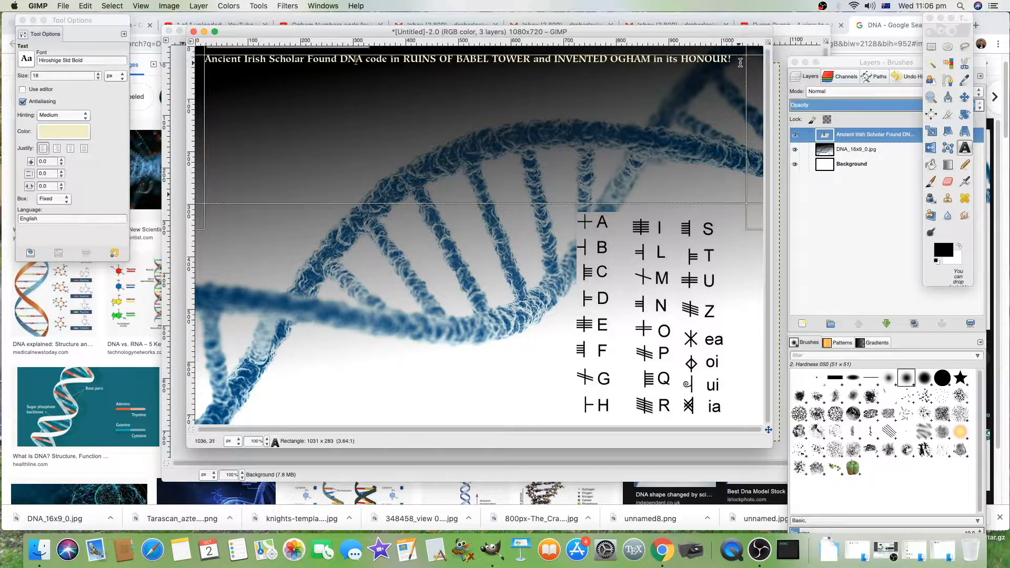
{"action": "left_click_drag", "start_coordinate": [740, 62], "coordinate": [204, 60]}
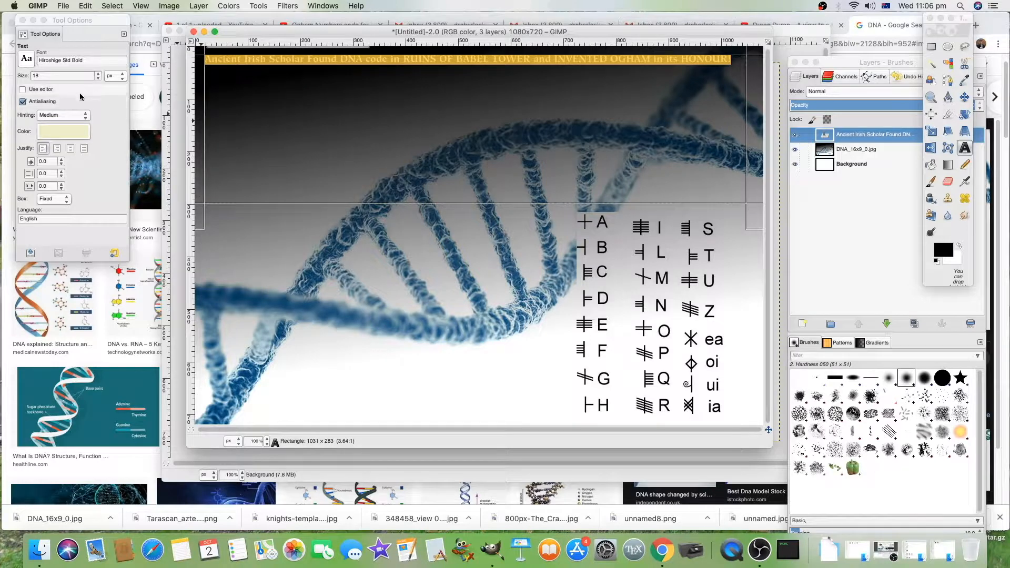
{"action": "left_click", "coordinate": [99, 73]}
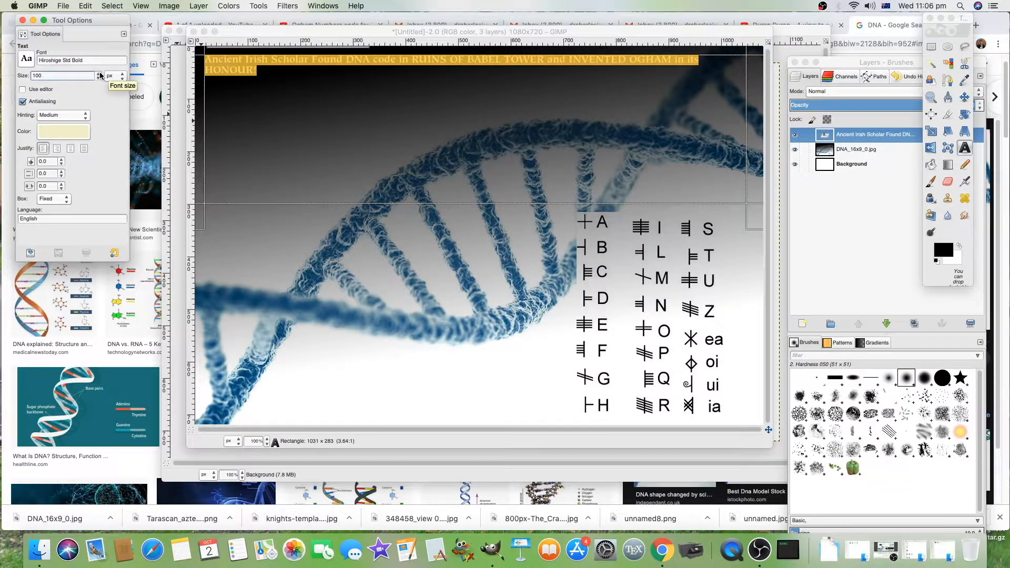
{"action": "left_click", "coordinate": [97, 78]}
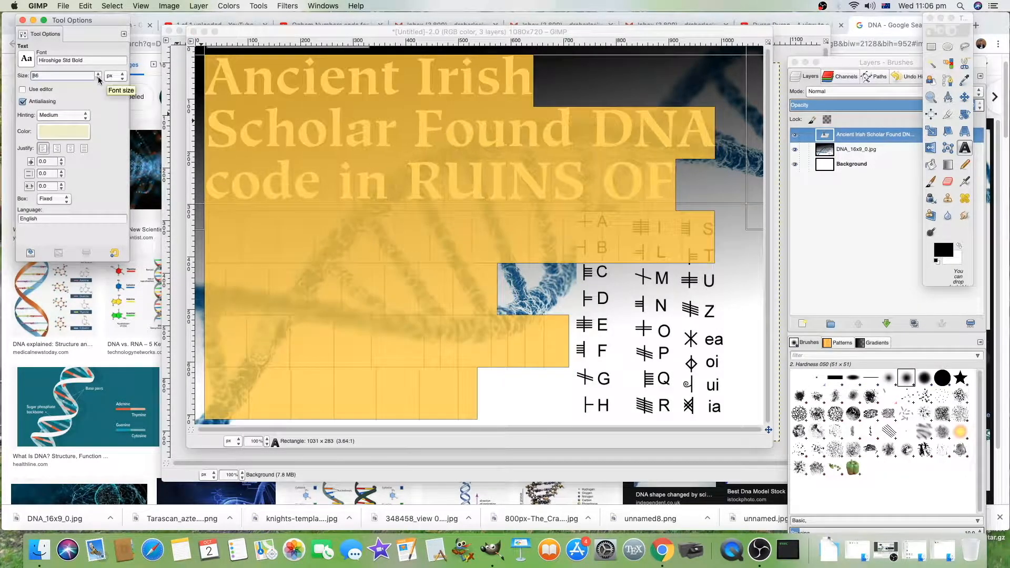
{"action": "left_click", "coordinate": [98, 78]}
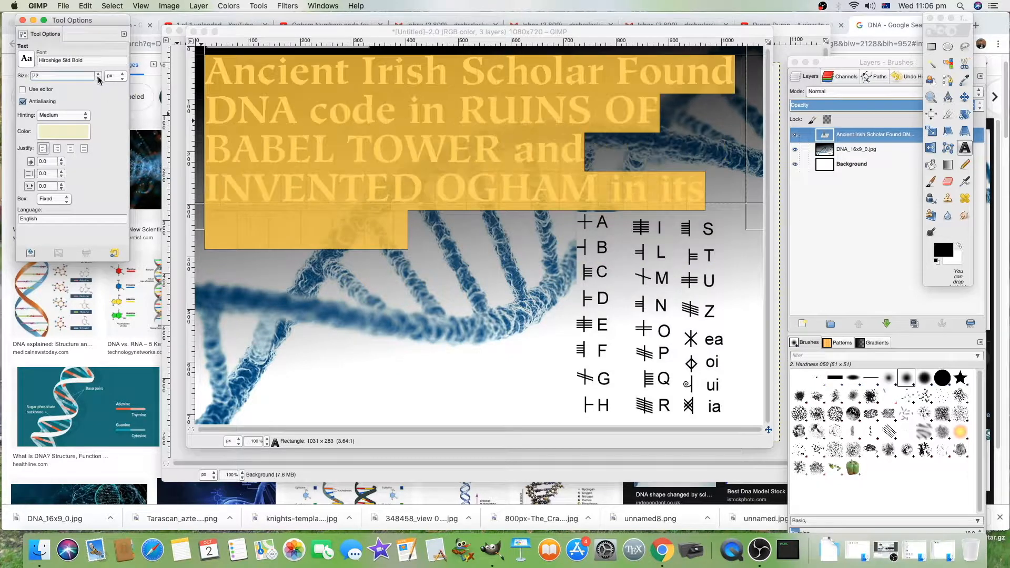
{"action": "left_click_drag", "start_coordinate": [755, 224], "coordinate": [765, 267]}
{"action": "left_click", "coordinate": [610, 220]}
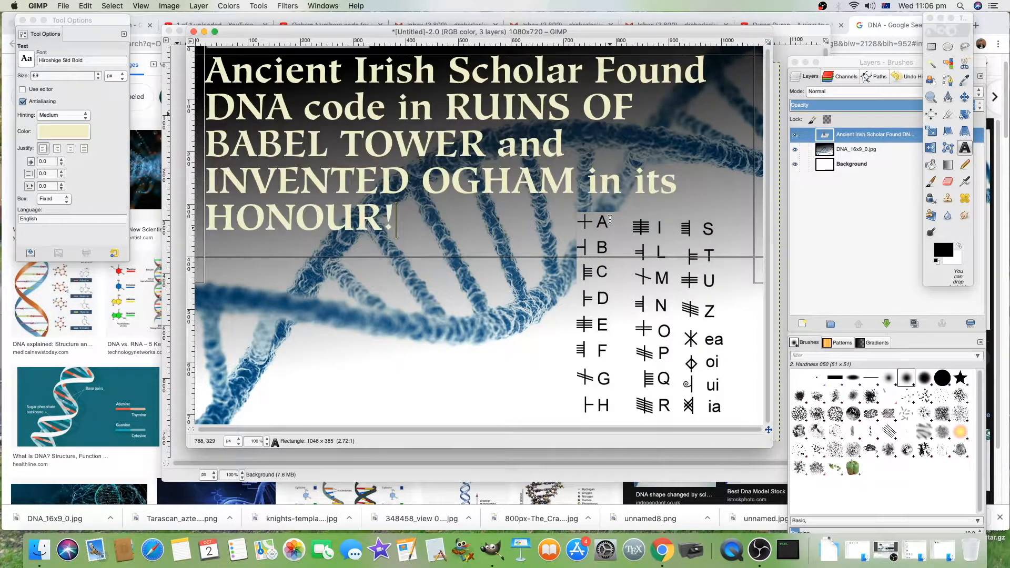
Step: Center-justify the title text
{"action": "key", "text": "super+a"}
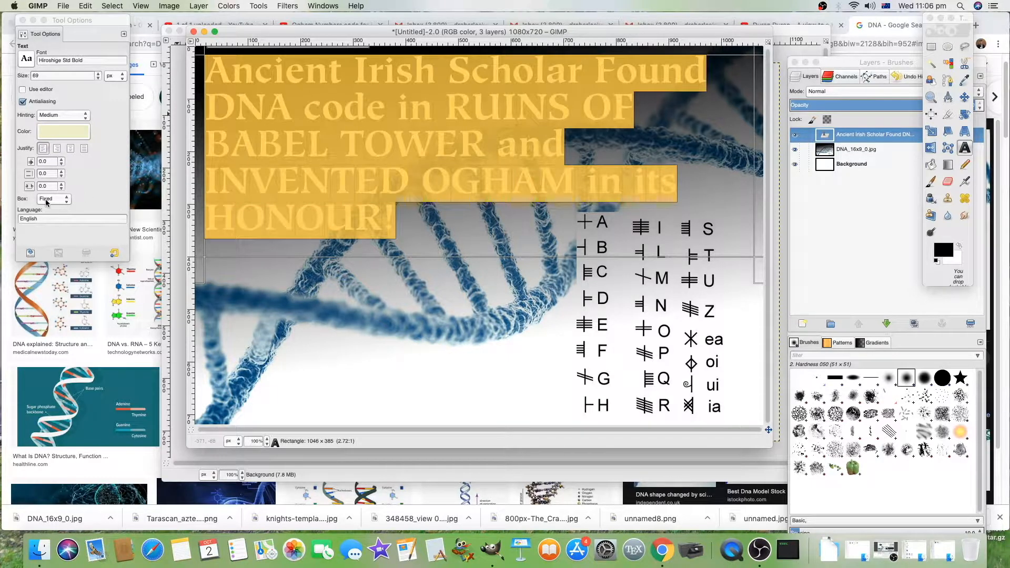
{"action": "left_click", "coordinate": [71, 149]}
{"action": "left_click", "coordinate": [479, 174]}
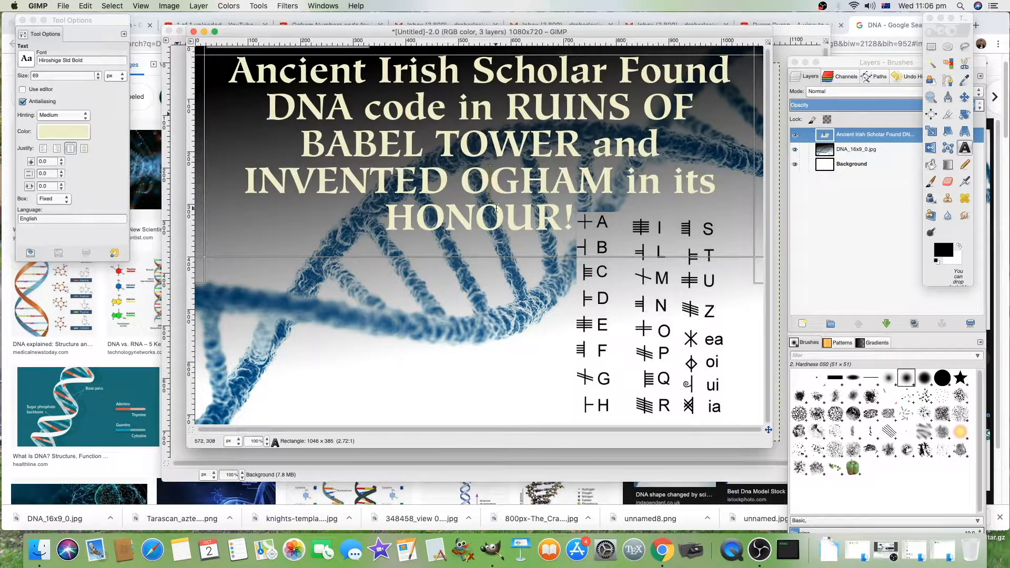
Step: Add a second text box near the bottom with a "With Dr" byline followed by the presenter's name, widening the box
{"action": "left_click_drag", "start_coordinate": [365, 384], "coordinate": [585, 415]}
{"action": "type", "text": "With Dr Charles"}
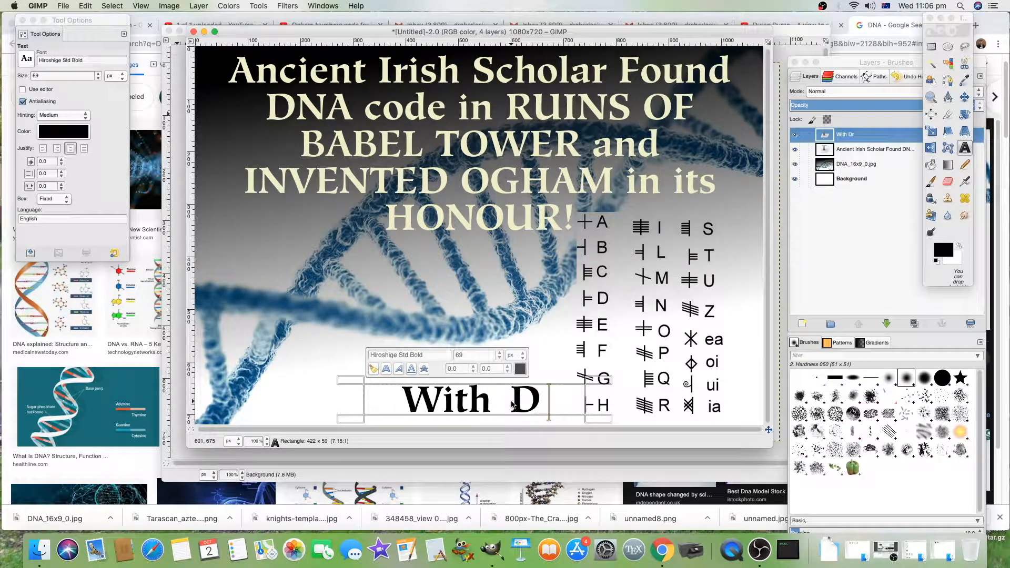
{"action": "left_click_drag", "start_coordinate": [347, 381], "coordinate": [276, 369]}
{"action": "left_click_drag", "start_coordinate": [607, 364], "coordinate": [643, 359]}
{"action": "left_click_drag", "start_coordinate": [284, 358], "coordinate": [298, 366]}
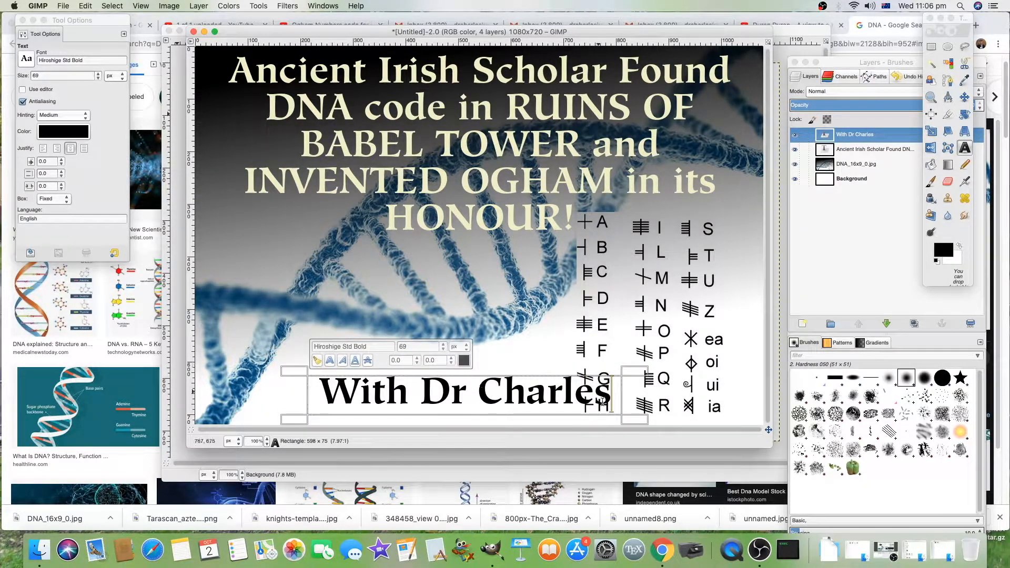
Step: Set the byline's font size to 50 px
{"action": "triple_click", "coordinate": [514, 385]}
{"action": "left_click", "coordinate": [443, 348]}
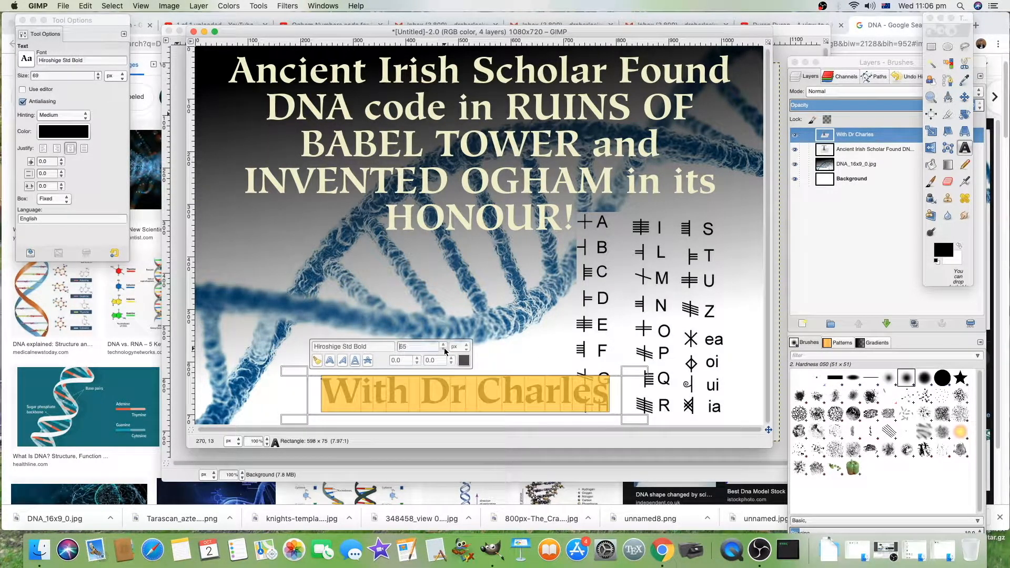
{"action": "left_click", "coordinate": [443, 344]}
{"action": "left_click", "coordinate": [443, 342]}
{"action": "left_click", "coordinate": [443, 342]}
{"action": "left_click", "coordinate": [443, 343]}
{"action": "left_click", "coordinate": [520, 394]}
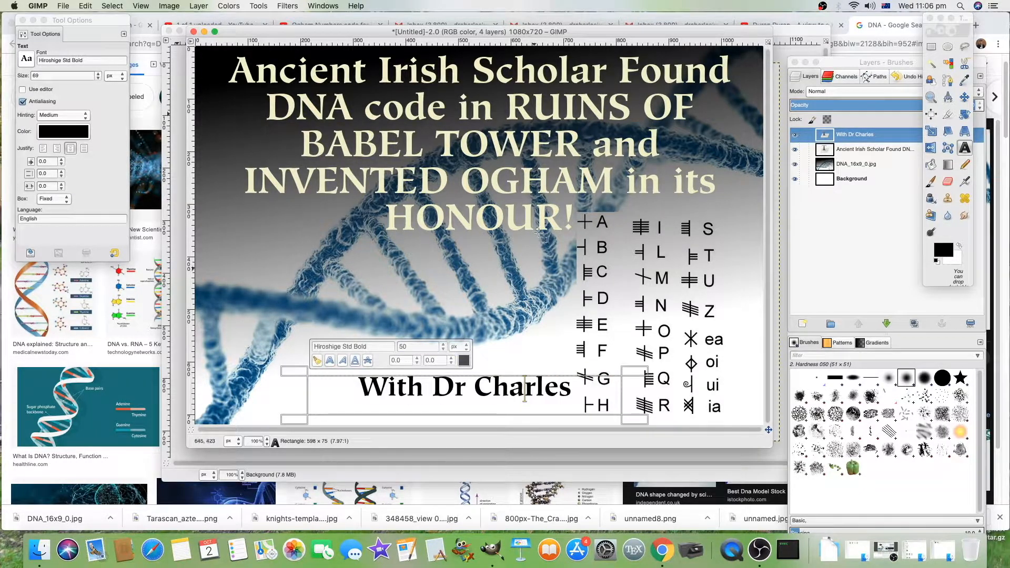
Step: Apply a drop shadow to the title text layer
{"action": "left_click", "coordinate": [549, 176]}
{"action": "left_click_drag", "start_coordinate": [582, 220], "coordinate": [230, 33]}
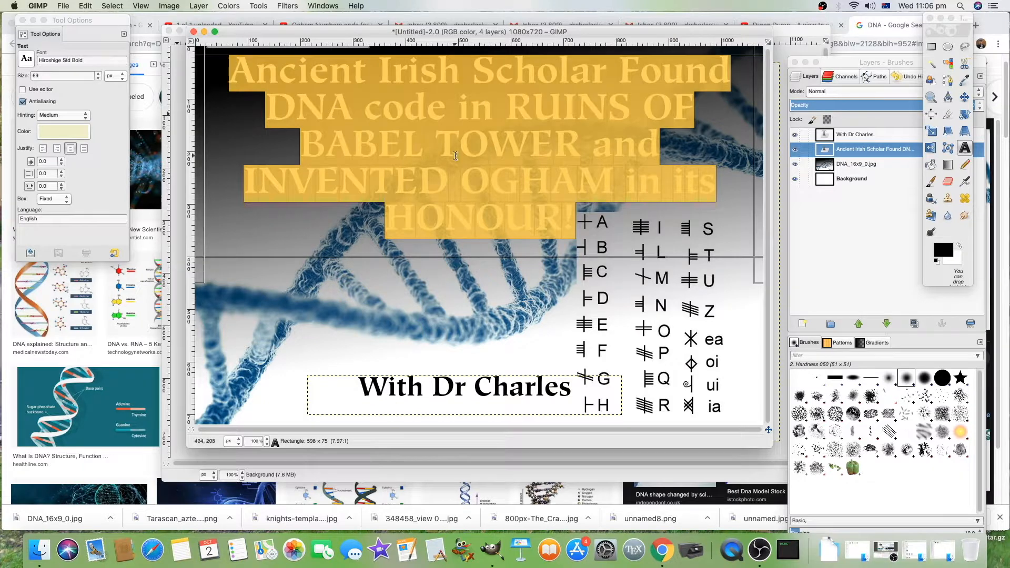
{"action": "left_click", "coordinate": [460, 163]}
{"action": "left_click_drag", "start_coordinate": [576, 223], "coordinate": [57, 2]}
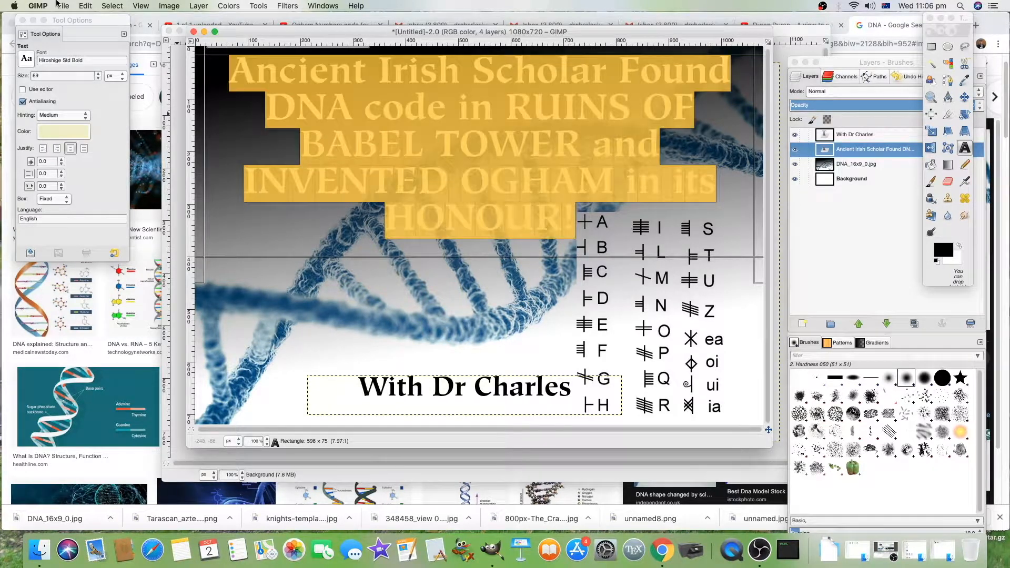
{"action": "left_click", "coordinate": [290, 6]}
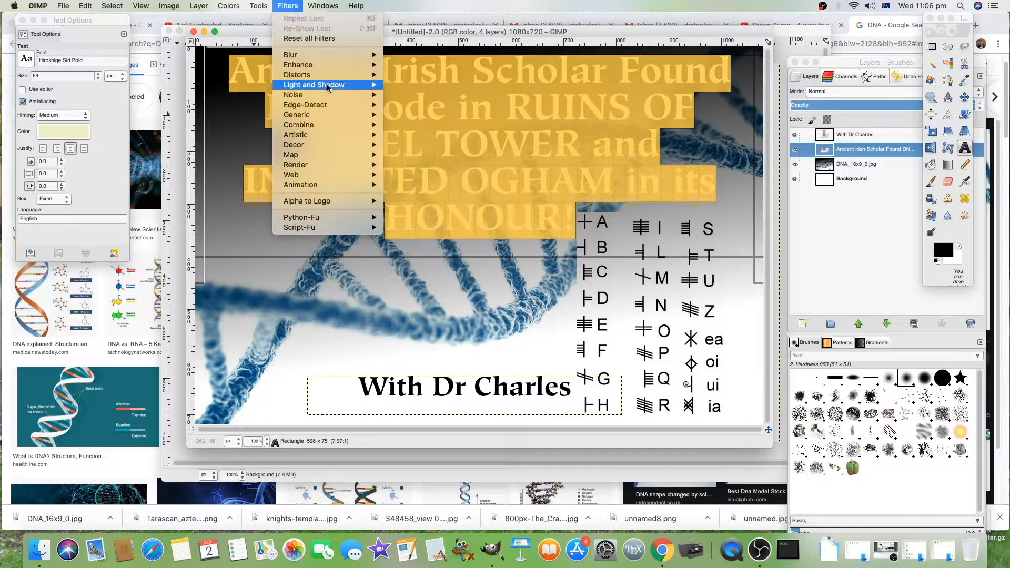
{"action": "mouse_move", "coordinate": [329, 88]}
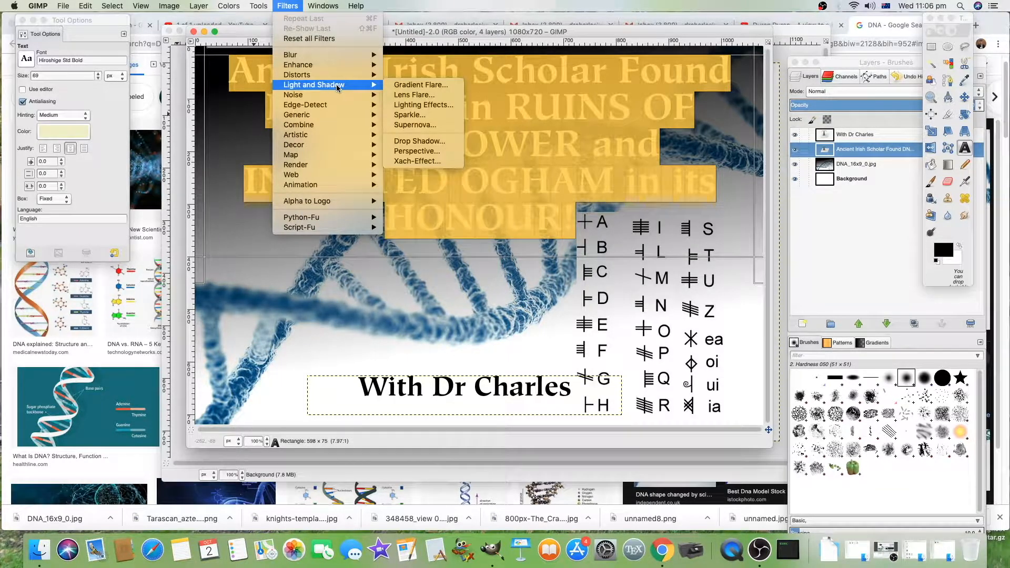
{"action": "left_click", "coordinate": [432, 143]}
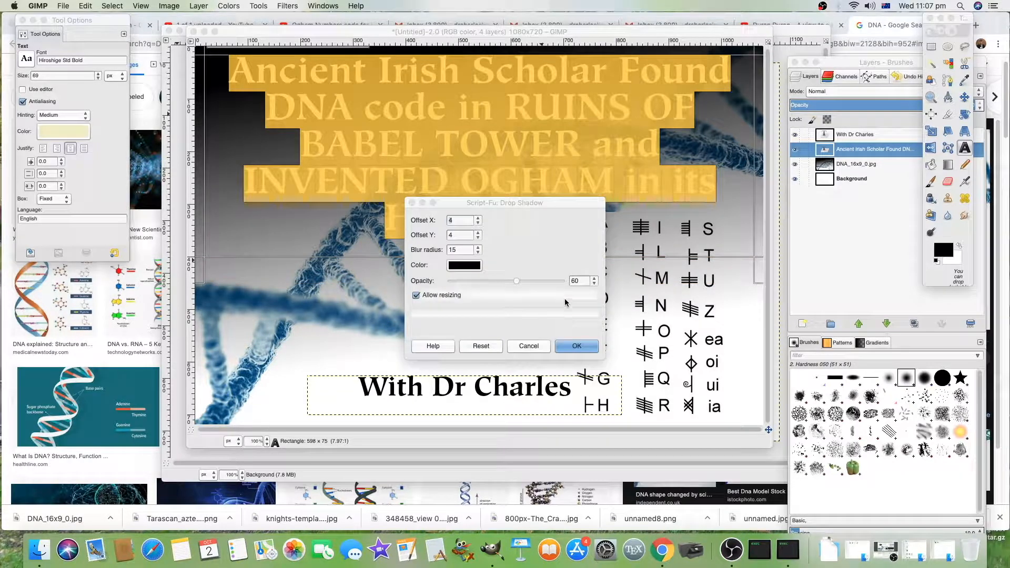
{"action": "left_click_drag", "start_coordinate": [560, 197], "coordinate": [1009, 181]}
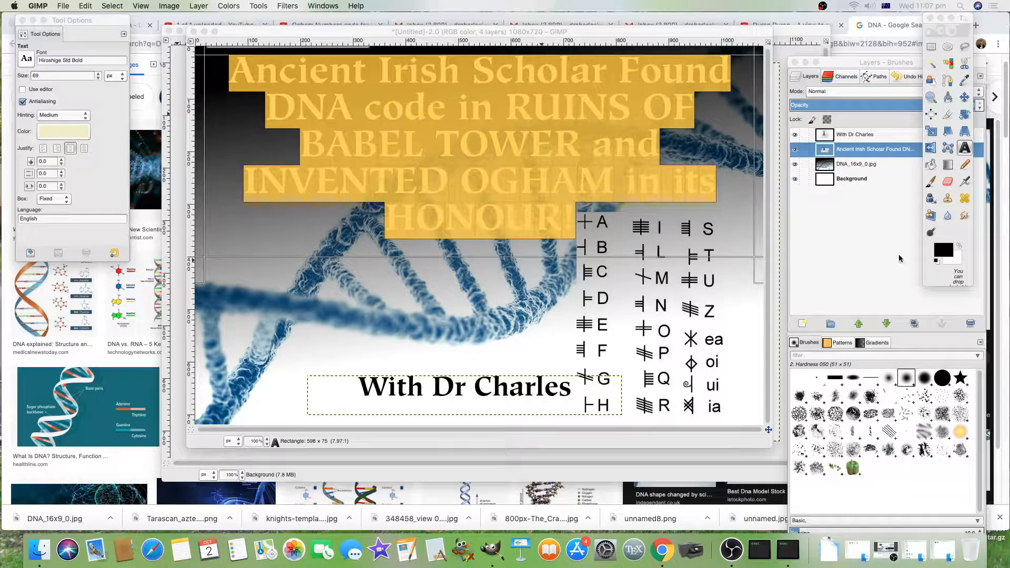
{"action": "left_click", "coordinate": [722, 34]}
{"action": "left_click_drag", "start_coordinate": [1009, 295], "coordinate": [595, 218]}
{"action": "left_click", "coordinate": [597, 364]}
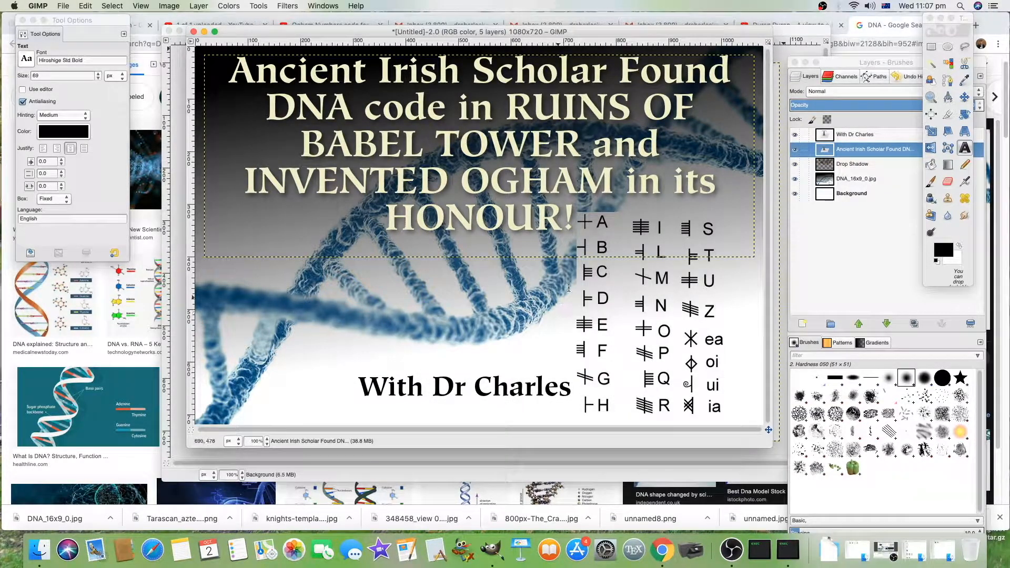
Step: Apply the Cartoon filter to the title text layer
{"action": "left_click_drag", "start_coordinate": [574, 215], "coordinate": [226, 55]}
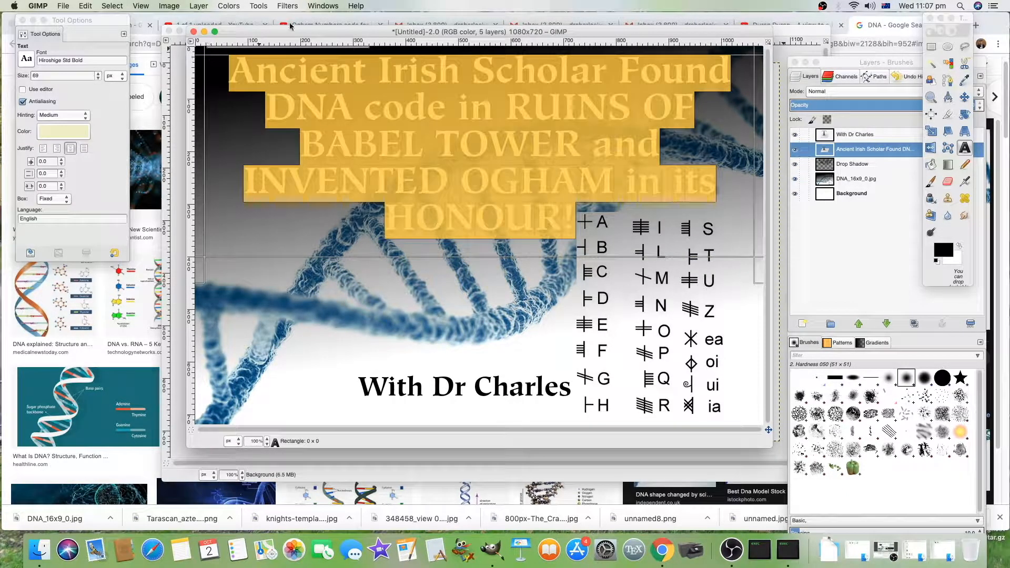
{"action": "left_click", "coordinate": [288, 5]}
{"action": "mouse_move", "coordinate": [338, 151]}
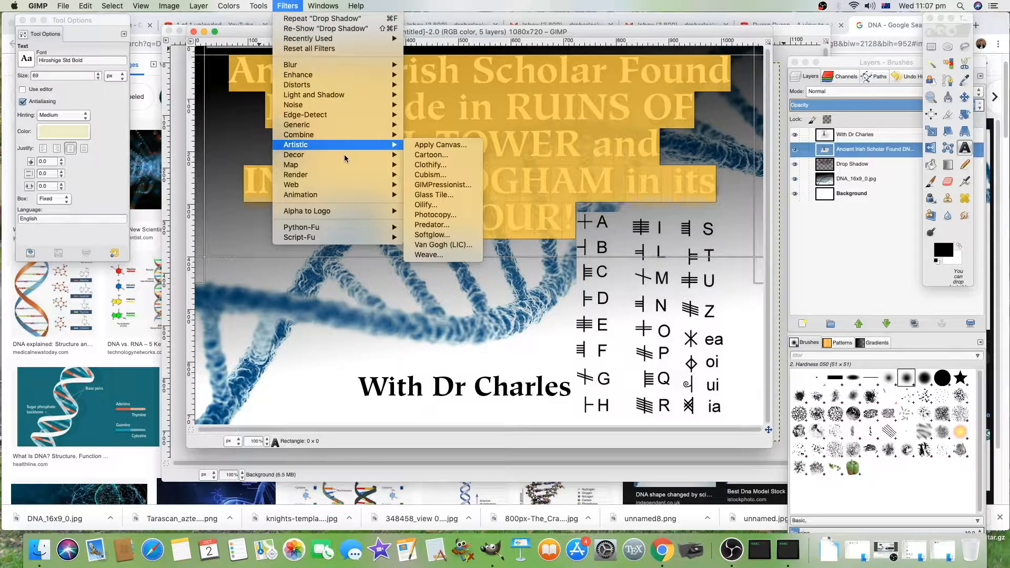
{"action": "left_click", "coordinate": [425, 156]}
{"action": "left_click", "coordinate": [589, 322]}
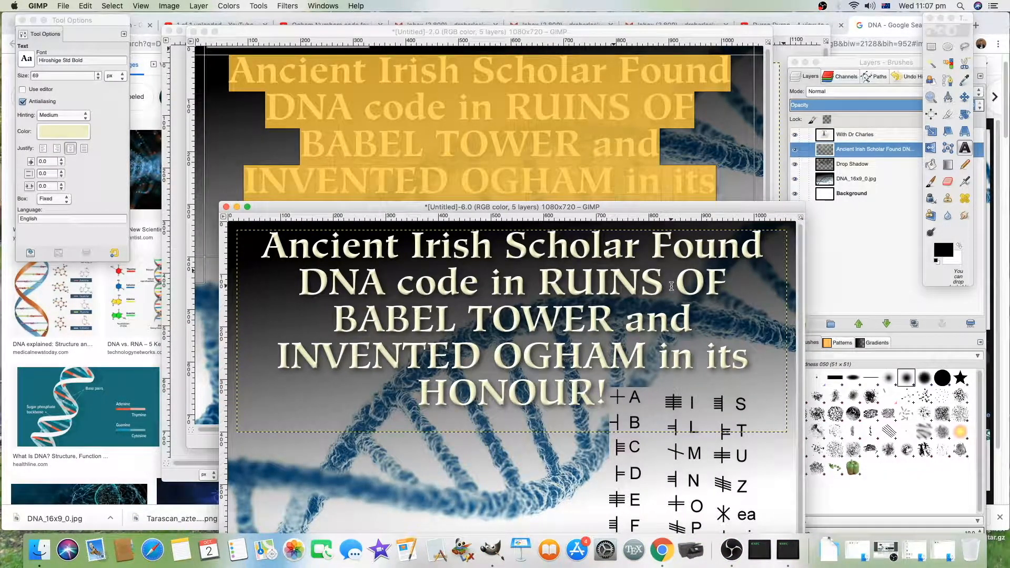
{"action": "left_click_drag", "start_coordinate": [631, 209], "coordinate": [621, 57]}
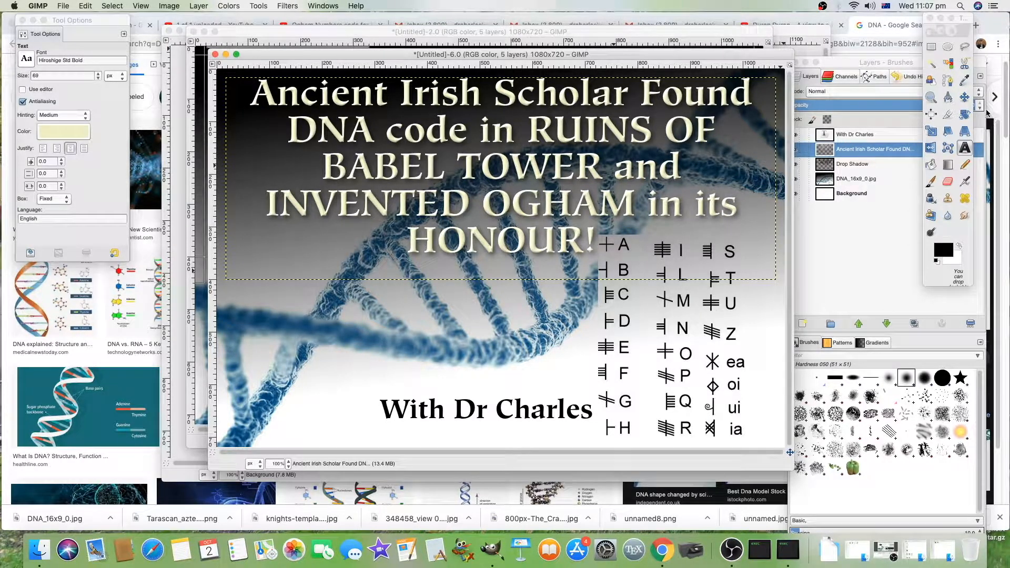
{"action": "left_click", "coordinate": [965, 99]}
{"action": "left_click_drag", "start_coordinate": [562, 416], "coordinate": [572, 421]}
{"action": "left_click_drag", "start_coordinate": [264, 59], "coordinate": [256, 28]}
Step: Save the project as prject.xcf in the DNA computer code folder on the Desktop
{"action": "left_click", "coordinate": [63, 6]}
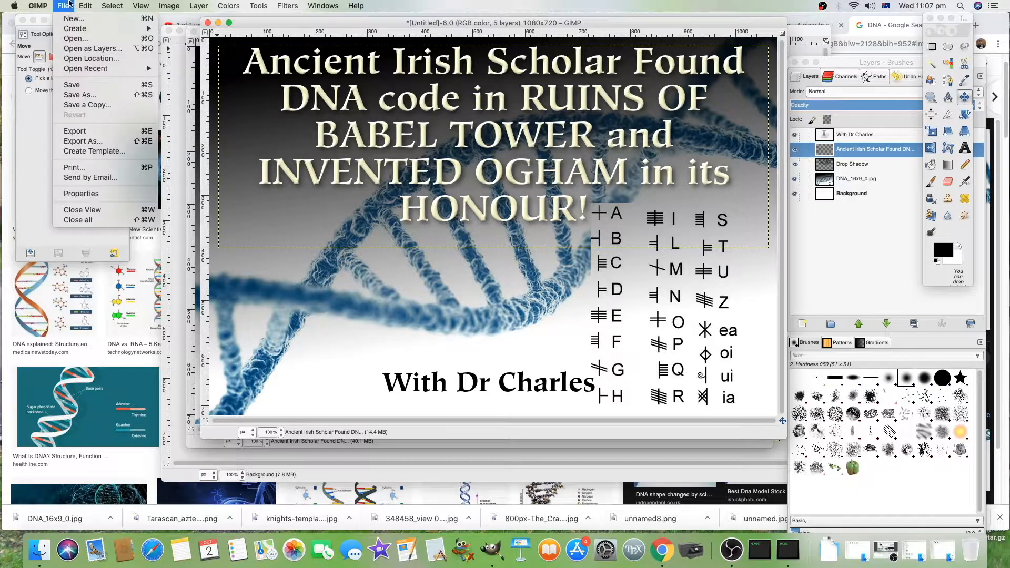
{"action": "left_click", "coordinate": [80, 96]}
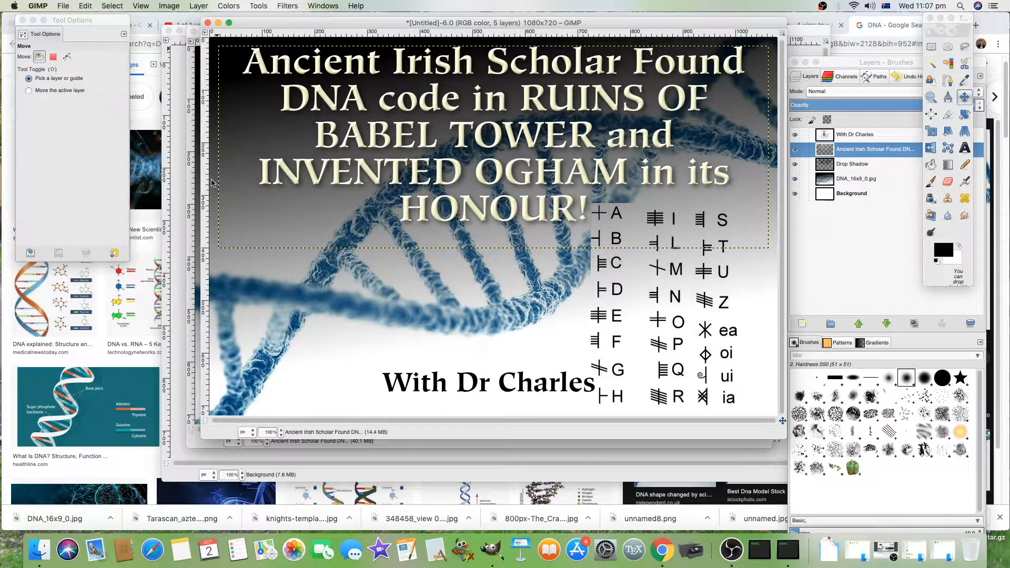
{"action": "left_click_drag", "start_coordinate": [584, 20], "coordinate": [548, 20]}
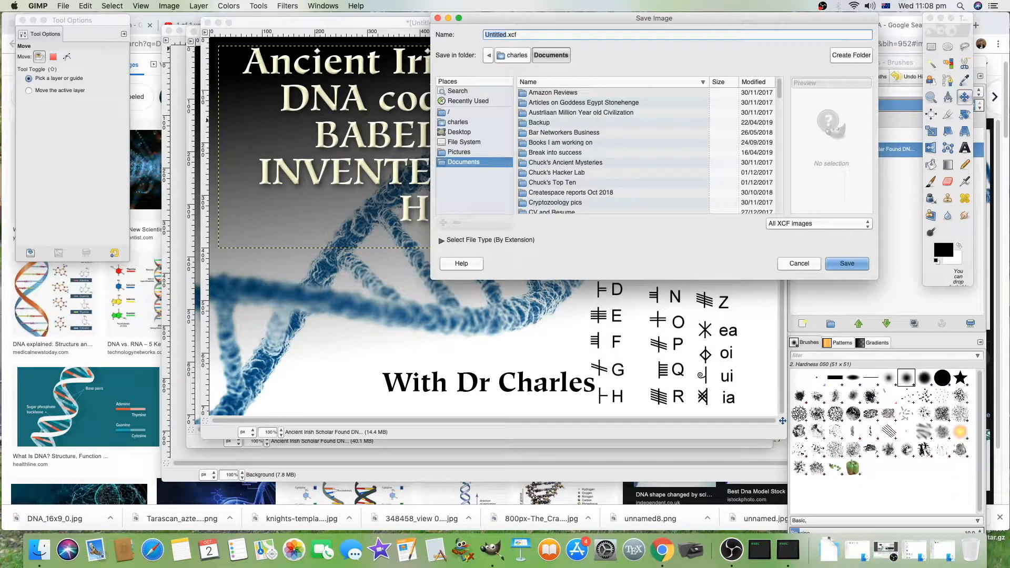
{"action": "left_click_drag", "start_coordinate": [1009, 243], "coordinate": [609, 174]}
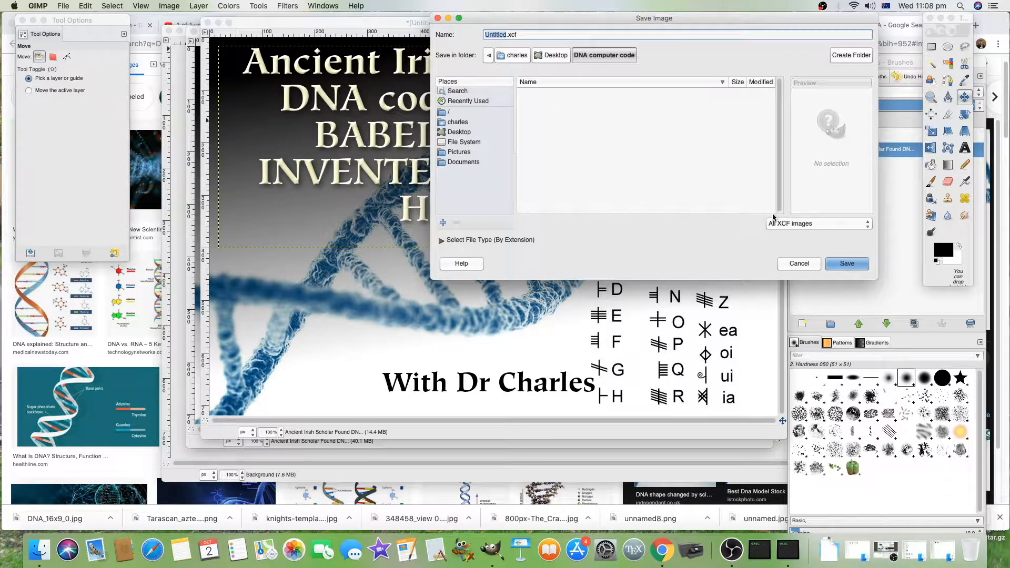
{"action": "type", "text": "prject"}
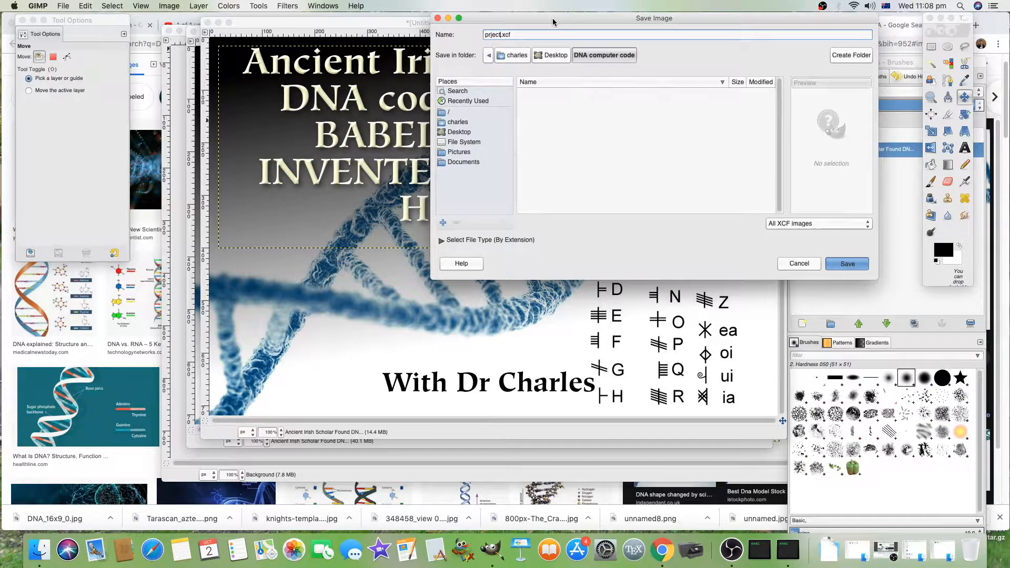
{"action": "key", "text": "Return"}
Step: Export the image as prject.jpg in the same folder
{"action": "left_click", "coordinate": [71, 4]}
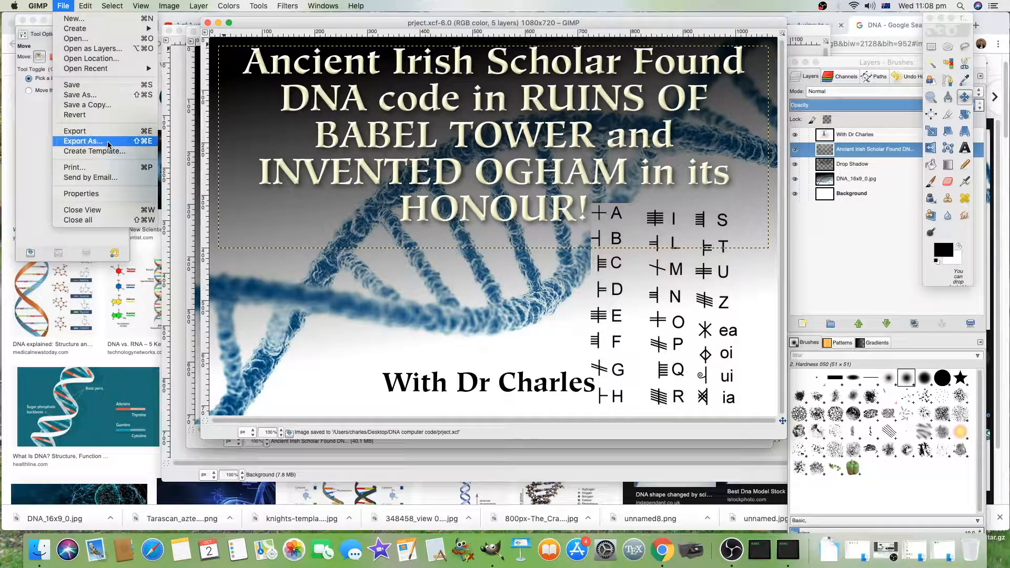
{"action": "left_click", "coordinate": [84, 141]}
{"action": "left_click", "coordinate": [588, 37]}
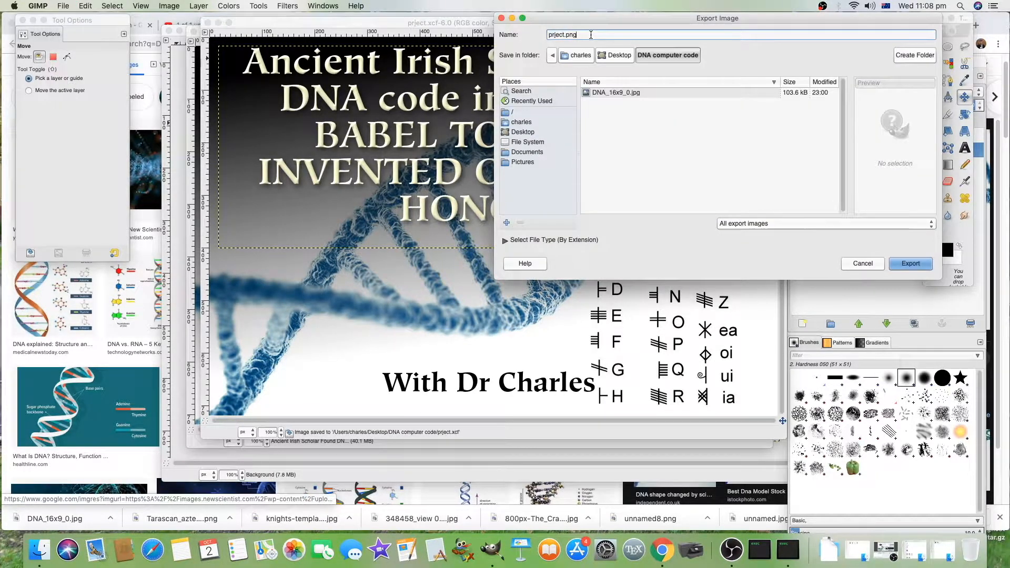
{"action": "key", "text": "BackSpace"}
{"action": "key", "text": "BackSpace"}
{"action": "key", "text": "BackSpace"}
{"action": "type", "text": "jpg"}
{"action": "key", "text": "Return"}
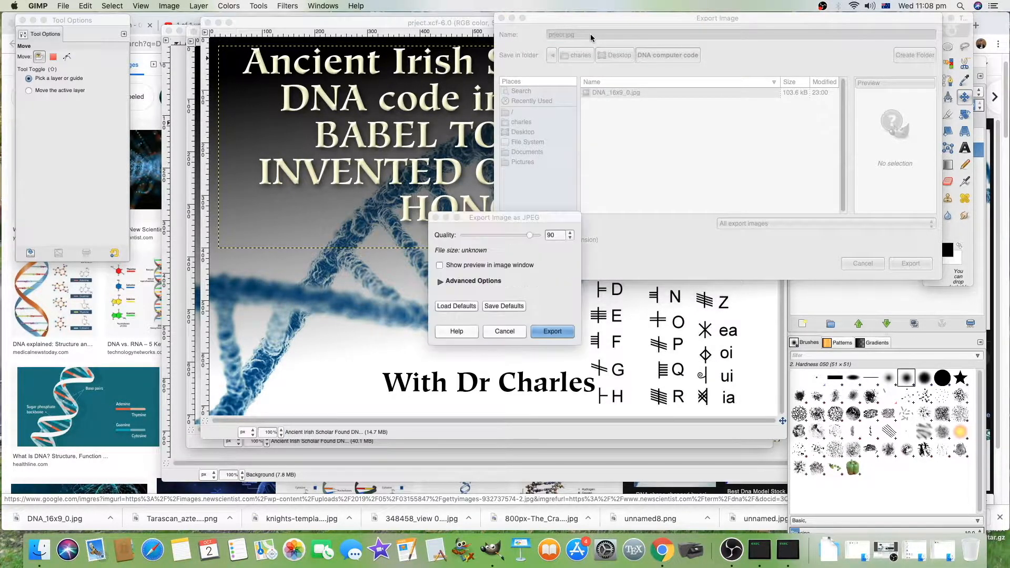
{"action": "key", "text": "Return"}
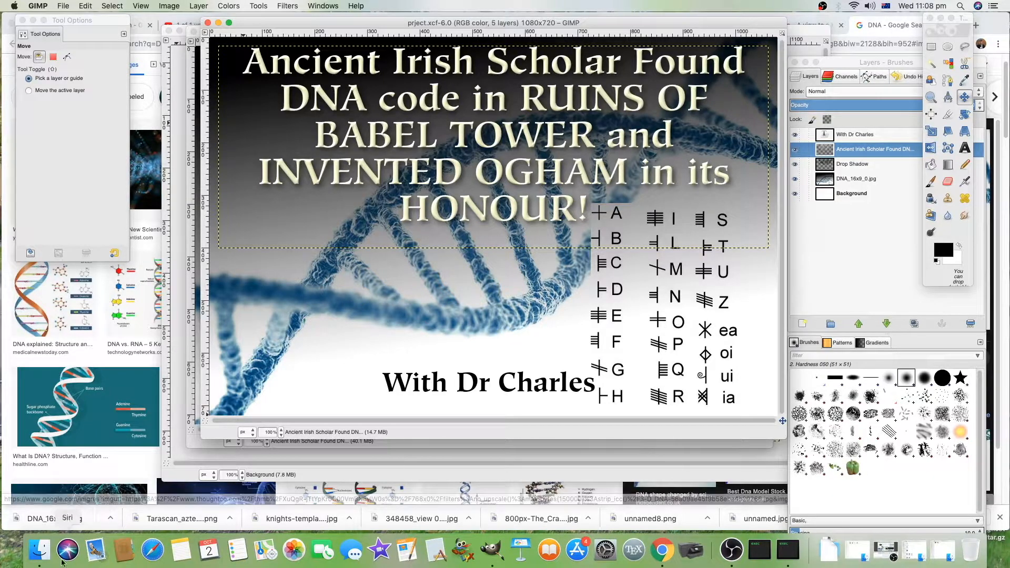
Step: Switch to Finder and drag no-sign-hi.png from the Gadgets for YOUTUBE VIDS folder into the image as a new layer
{"action": "left_click", "coordinate": [40, 550]}
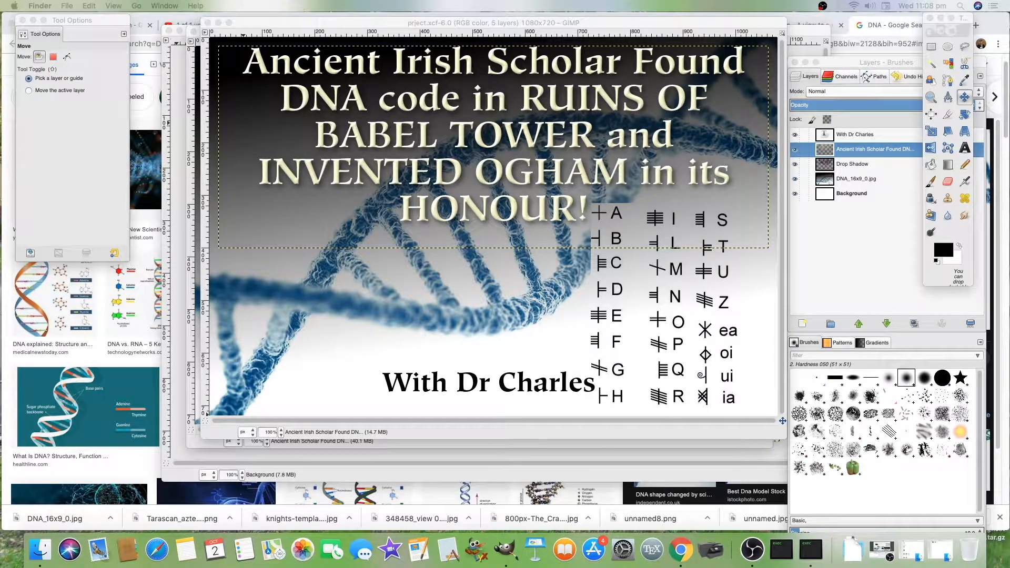
{"action": "left_click_drag", "start_coordinate": [1009, 79], "coordinate": [363, 31]}
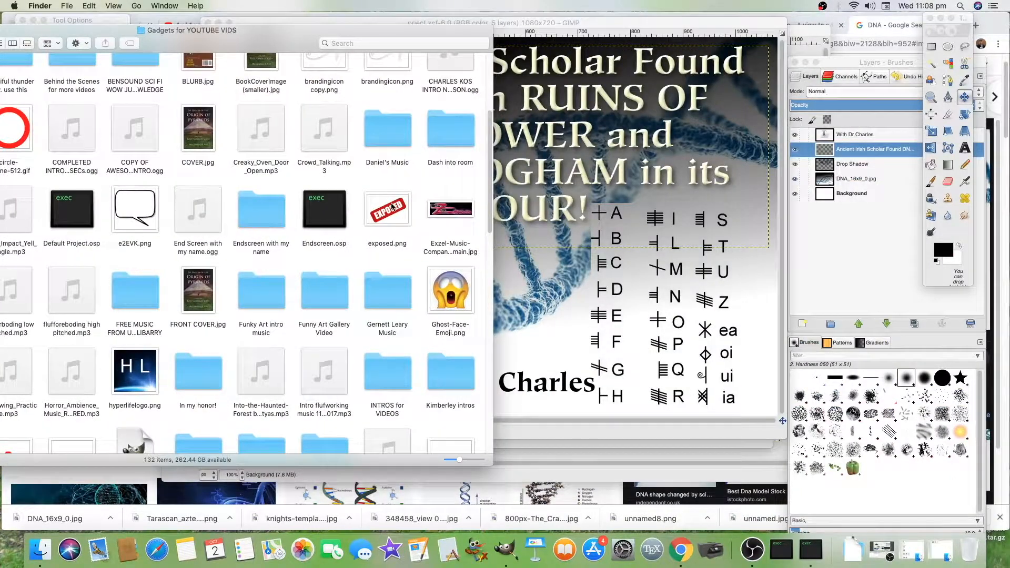
{"action": "left_click_drag", "start_coordinate": [386, 36], "coordinate": [468, 54]}
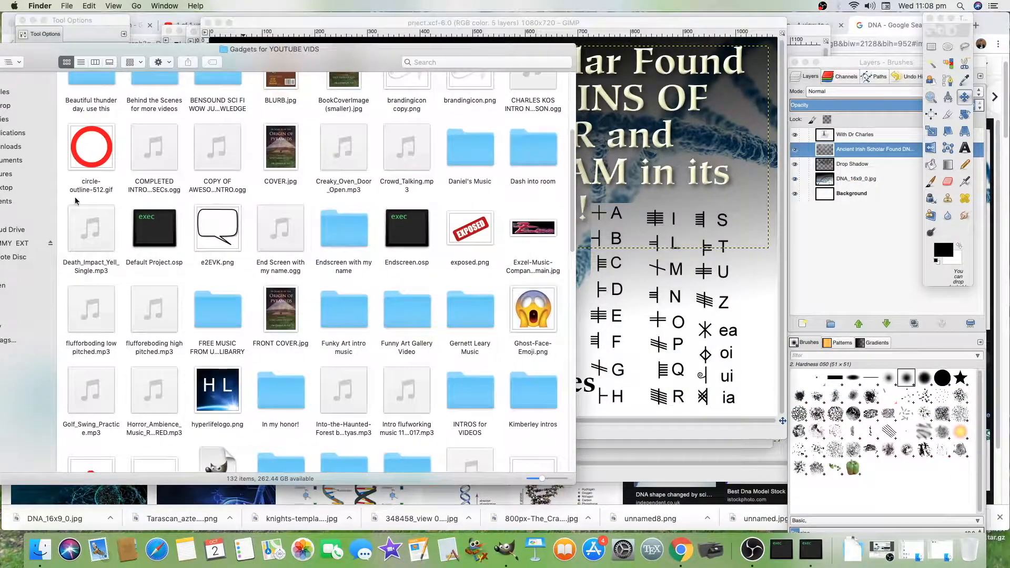
{"action": "scroll", "coordinate": [398, 355], "scroll_direction": "down", "scroll_amount": 5}
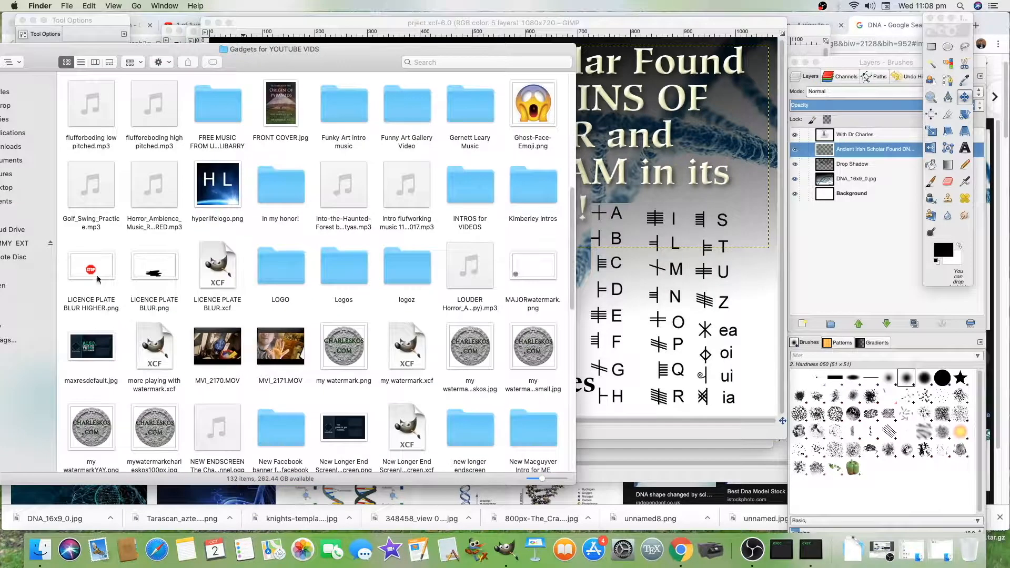
{"action": "scroll", "coordinate": [363, 336], "scroll_direction": "down", "scroll_amount": 2}
{"action": "scroll", "coordinate": [384, 334], "scroll_direction": "down", "scroll_amount": 2}
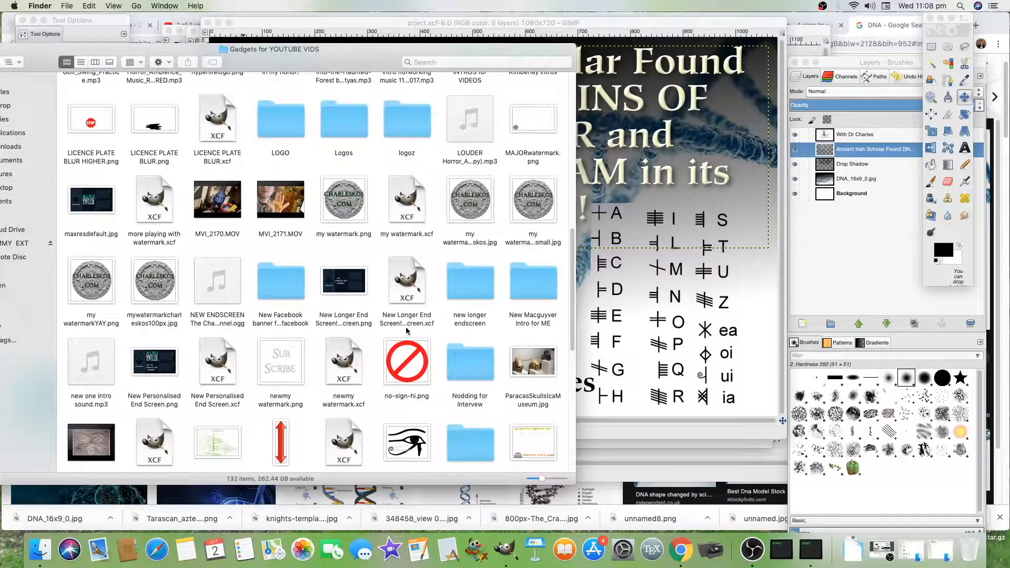
{"action": "left_click_drag", "start_coordinate": [413, 363], "coordinate": [653, 410]}
{"action": "left_click", "coordinate": [684, 23]}
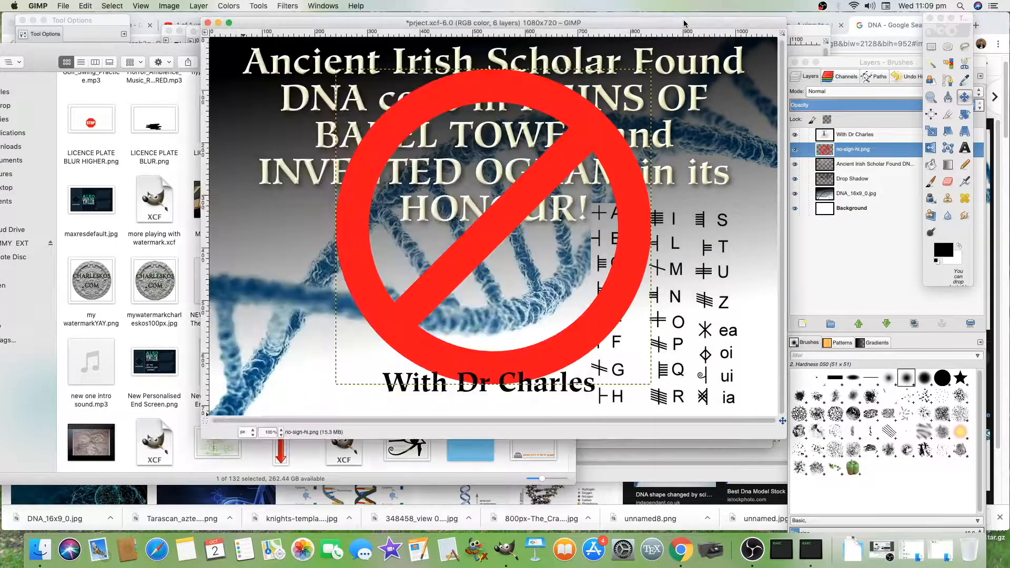
Step: Scale the no-sign layer down to 416 × 416 pixels
{"action": "left_click", "coordinate": [930, 131]}
{"action": "left_click", "coordinate": [589, 331]}
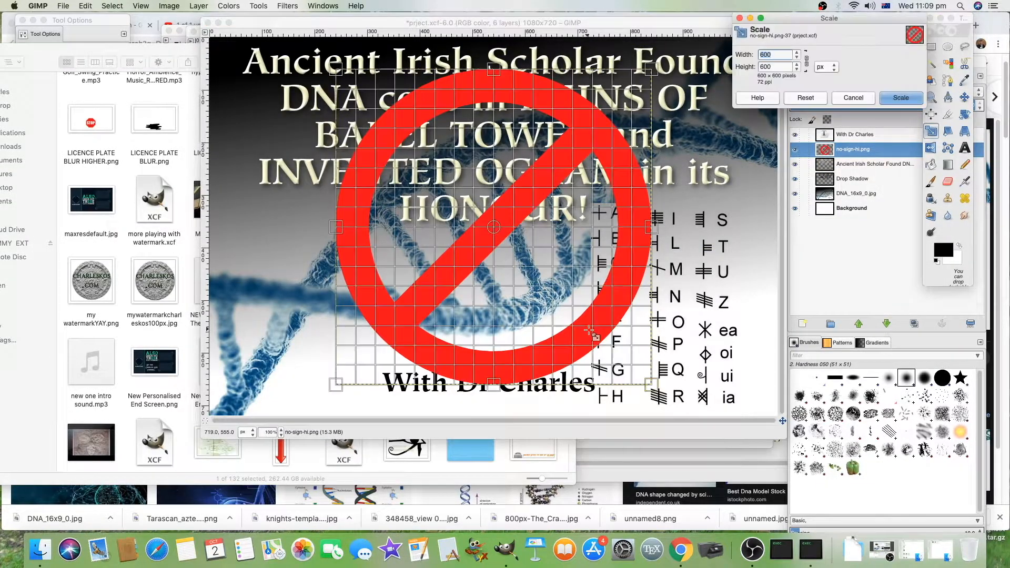
{"action": "left_click_drag", "start_coordinate": [589, 330], "coordinate": [521, 207]}
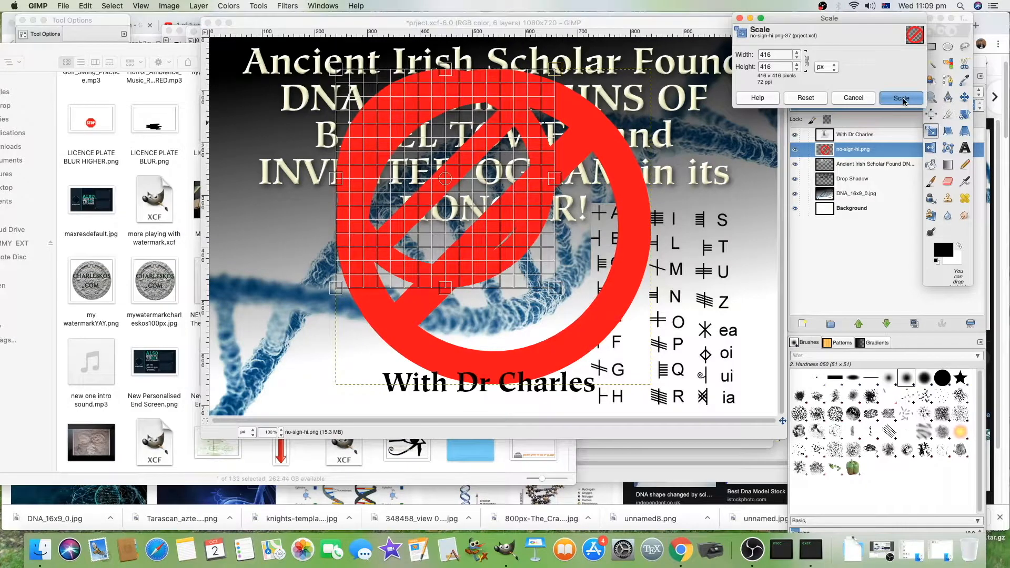
{"action": "left_click", "coordinate": [901, 98]}
Step: Reshape the no-sign layer into a flattened, tilted ellipse over the lower middle of the image
{"action": "left_click_drag", "start_coordinate": [463, 156], "coordinate": [518, 155]}
{"action": "left_click", "coordinate": [948, 132]}
{"action": "left_click", "coordinate": [609, 86]}
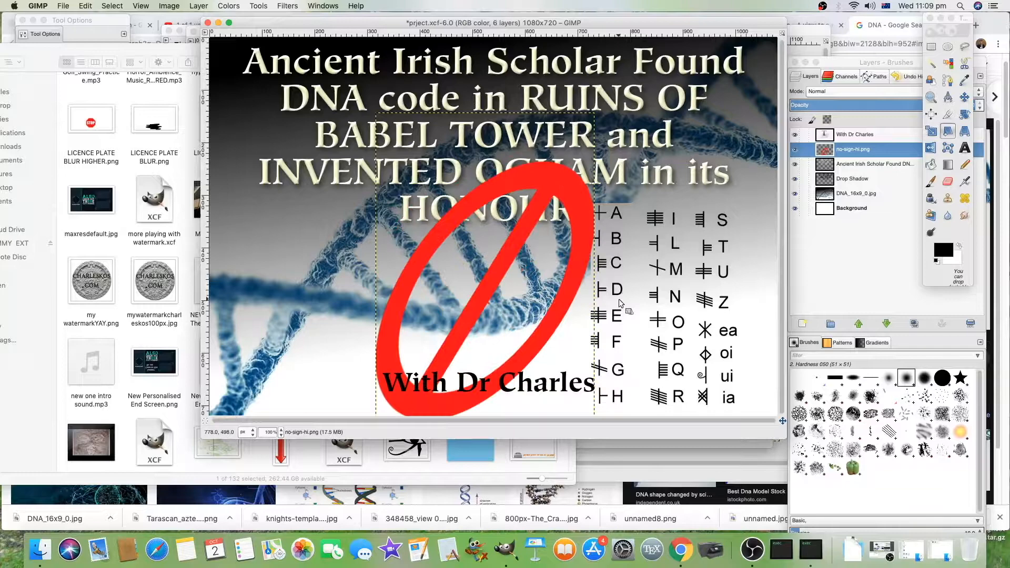
{"action": "left_click", "coordinate": [965, 114]}
{"action": "left_click_drag", "start_coordinate": [565, 210], "coordinate": [630, 90]}
{"action": "left_click", "coordinate": [687, 112]}
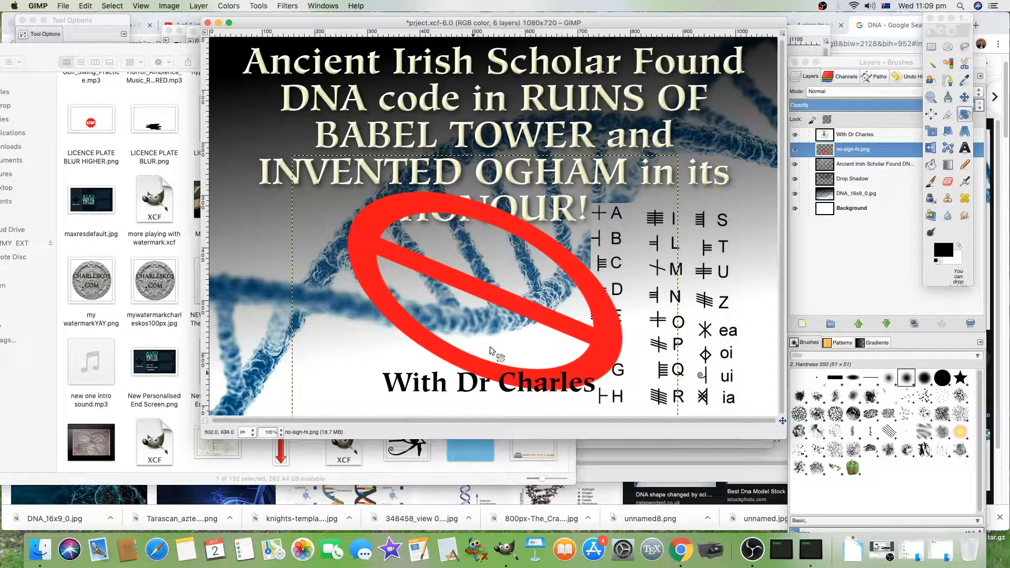
Step: Apply the Add Bevel decor filter to the no-sign layer
{"action": "left_click", "coordinate": [287, 6]}
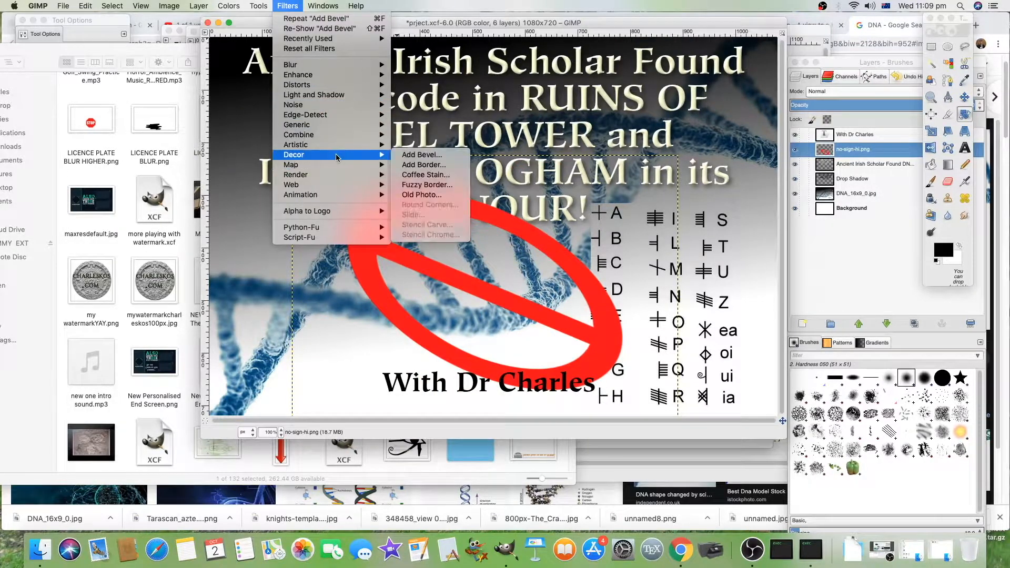
{"action": "mouse_move", "coordinate": [338, 156]}
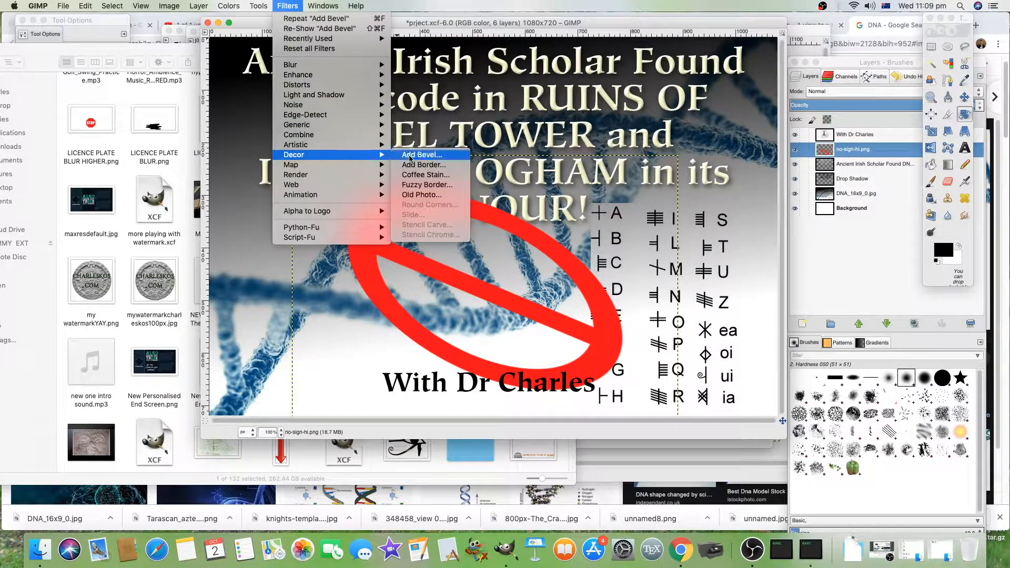
{"action": "left_click", "coordinate": [409, 158]}
{"action": "left_click", "coordinate": [584, 323]}
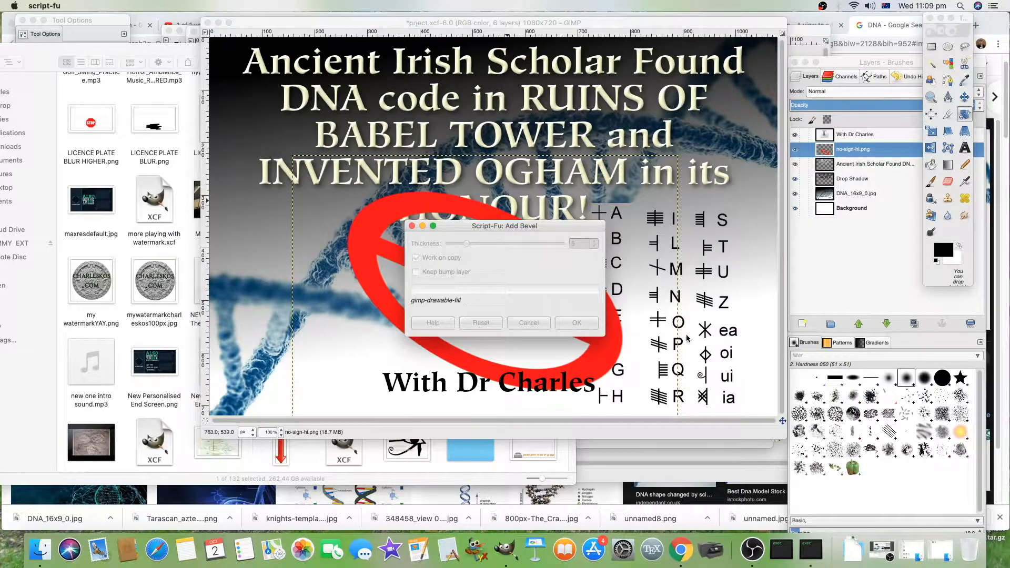